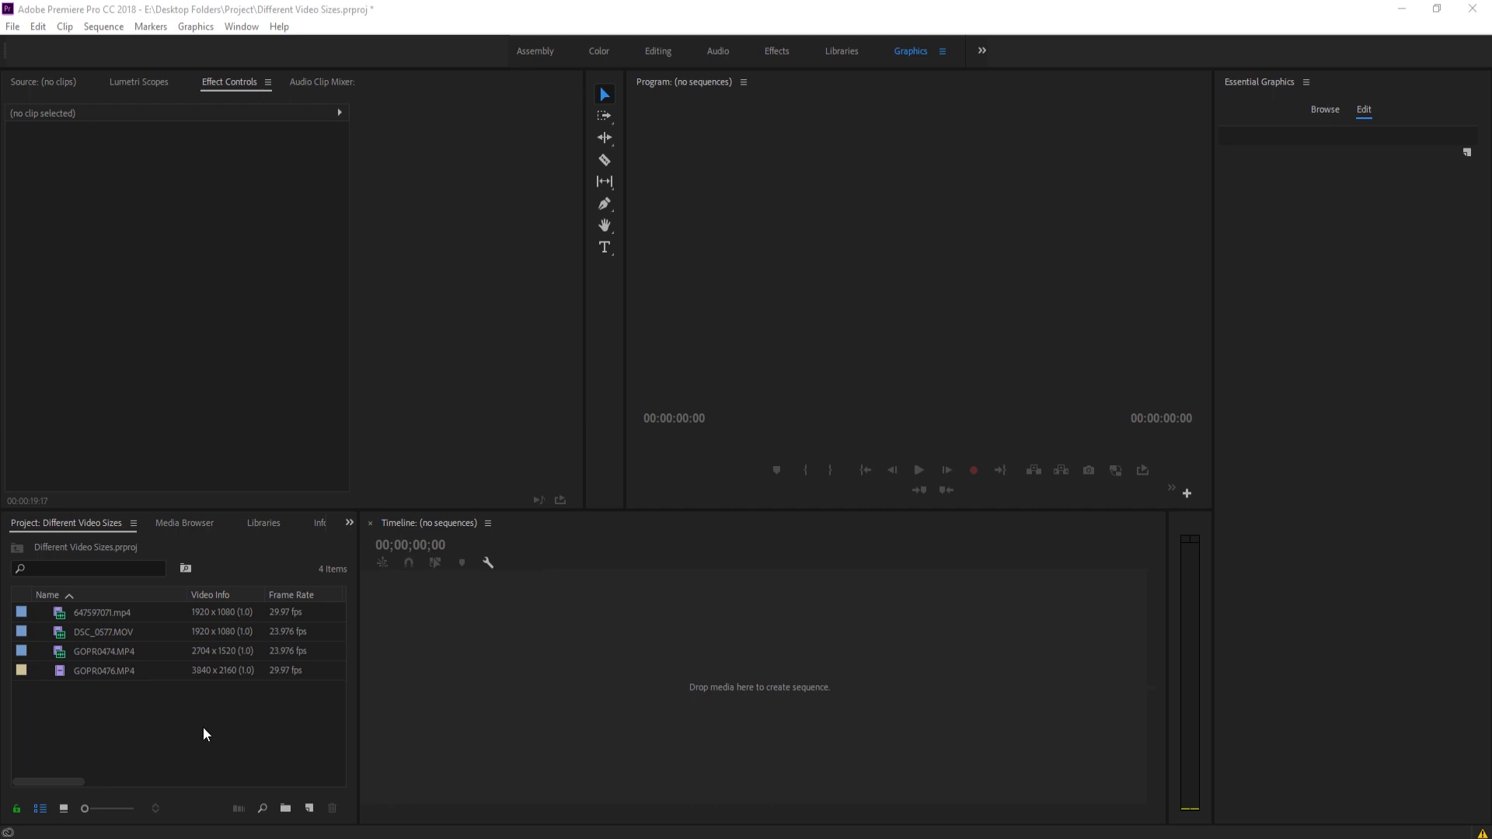
- Inspect the details of 647597071.mp4, DSC_0577.MOV, GOPR0474.MP4 and GOPR0476.MP4 in the maximized project list
left_click(225, 758)
key("Down")
key("Return")
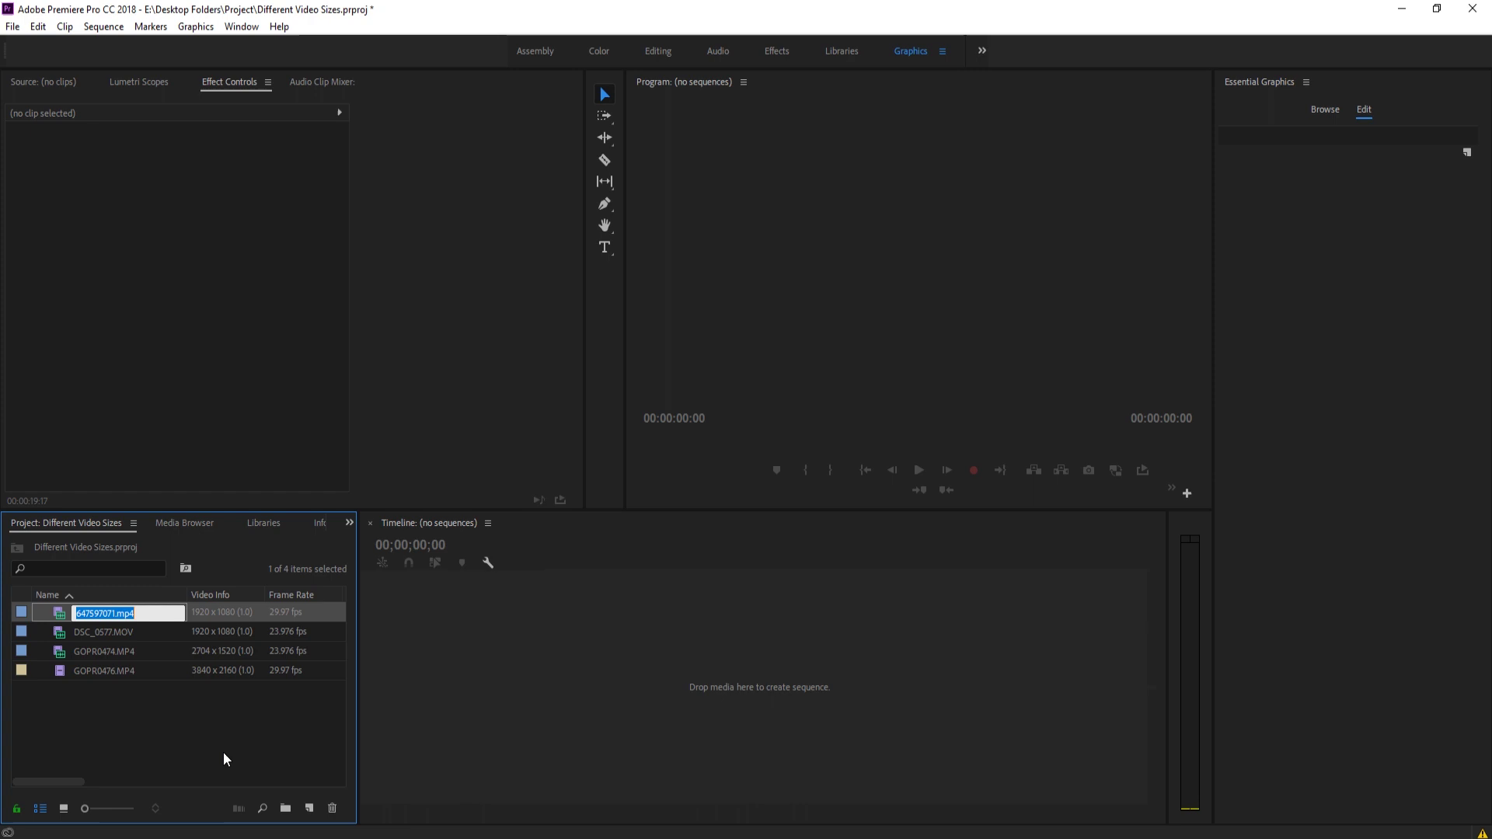
left_click(224, 703)
key("grave")
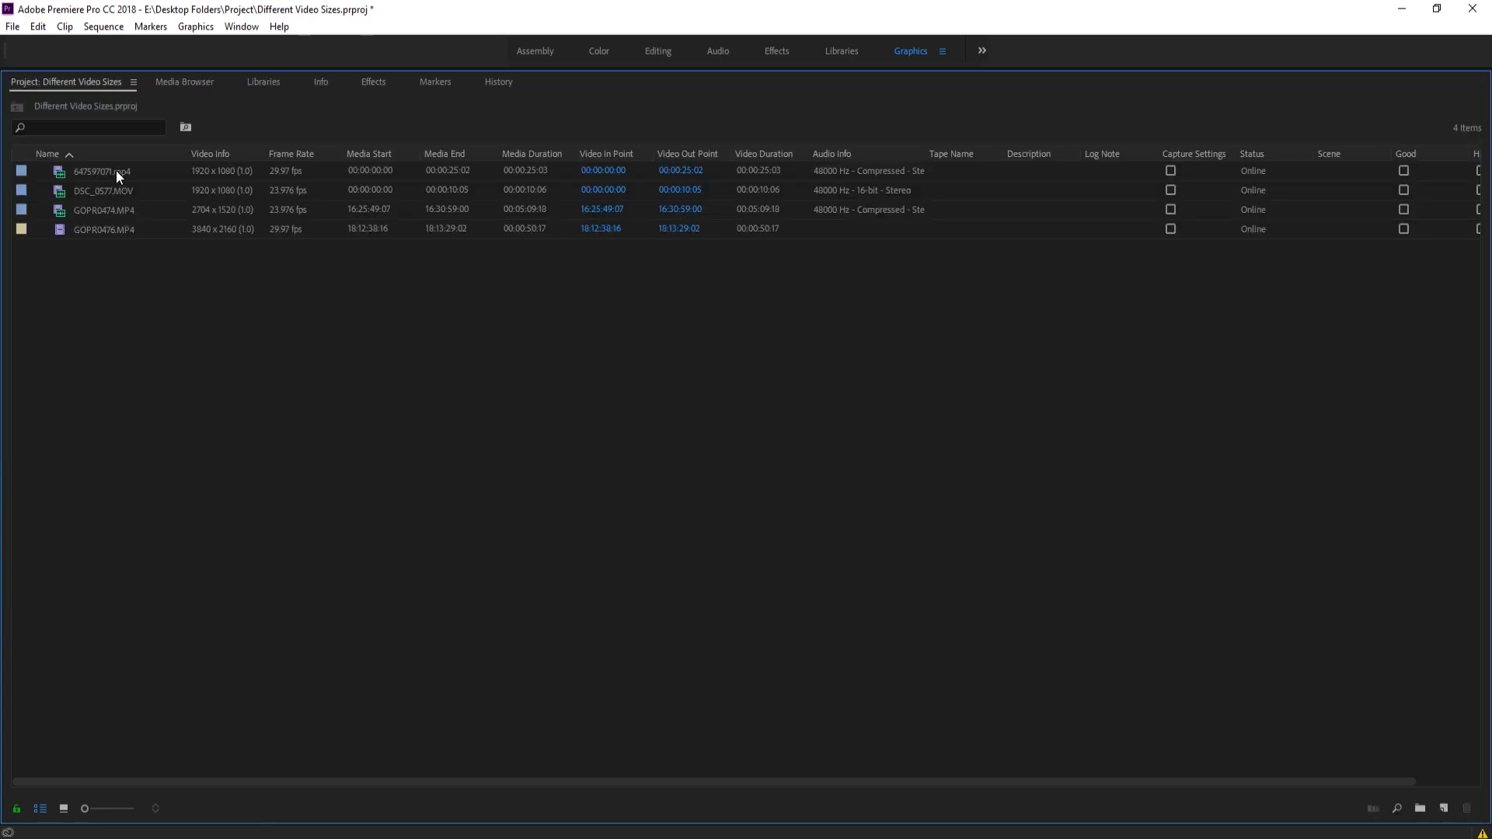
left_click(147, 173)
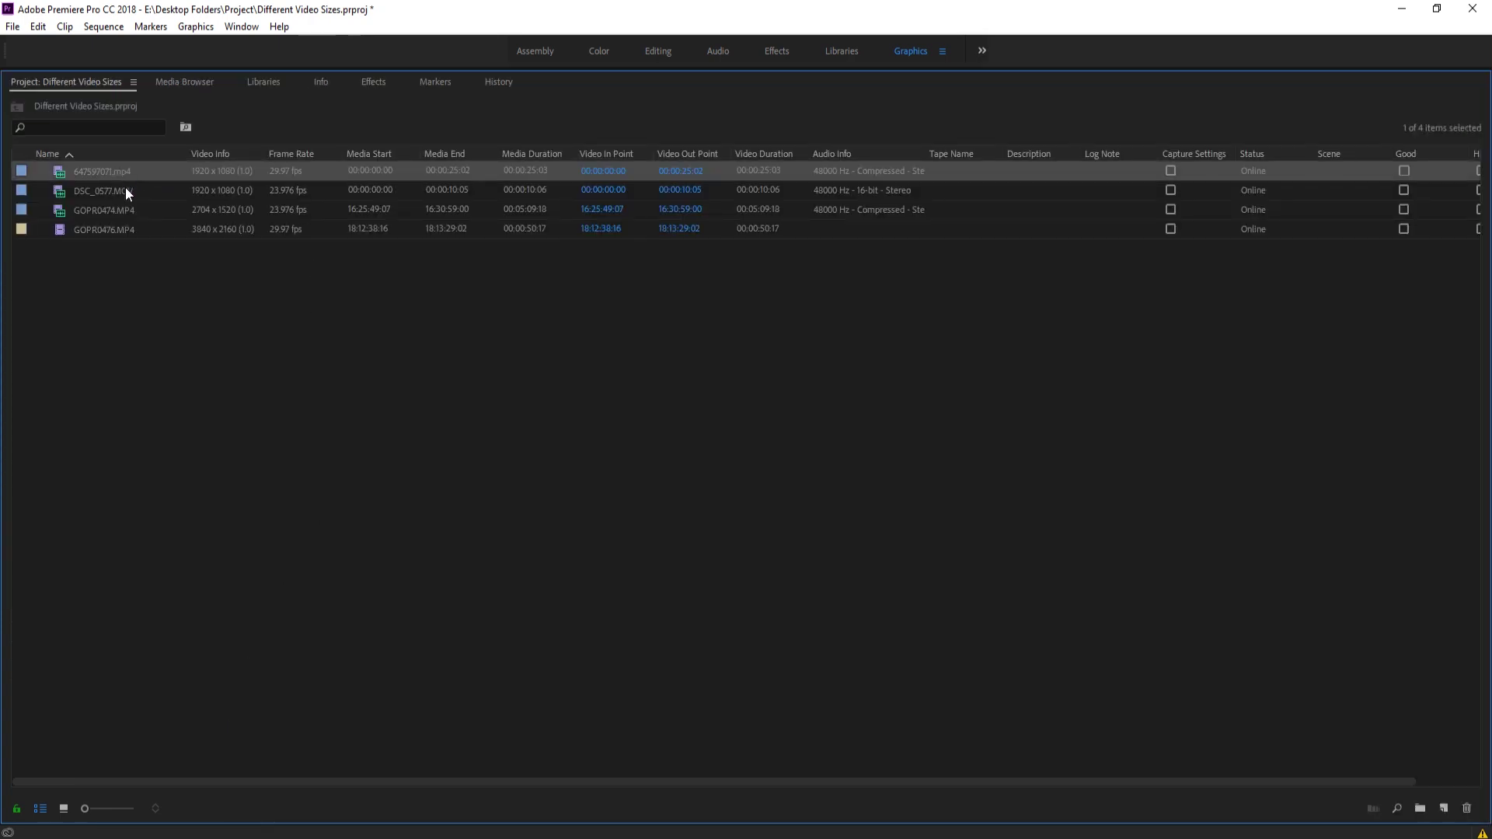
left_click(127, 193)
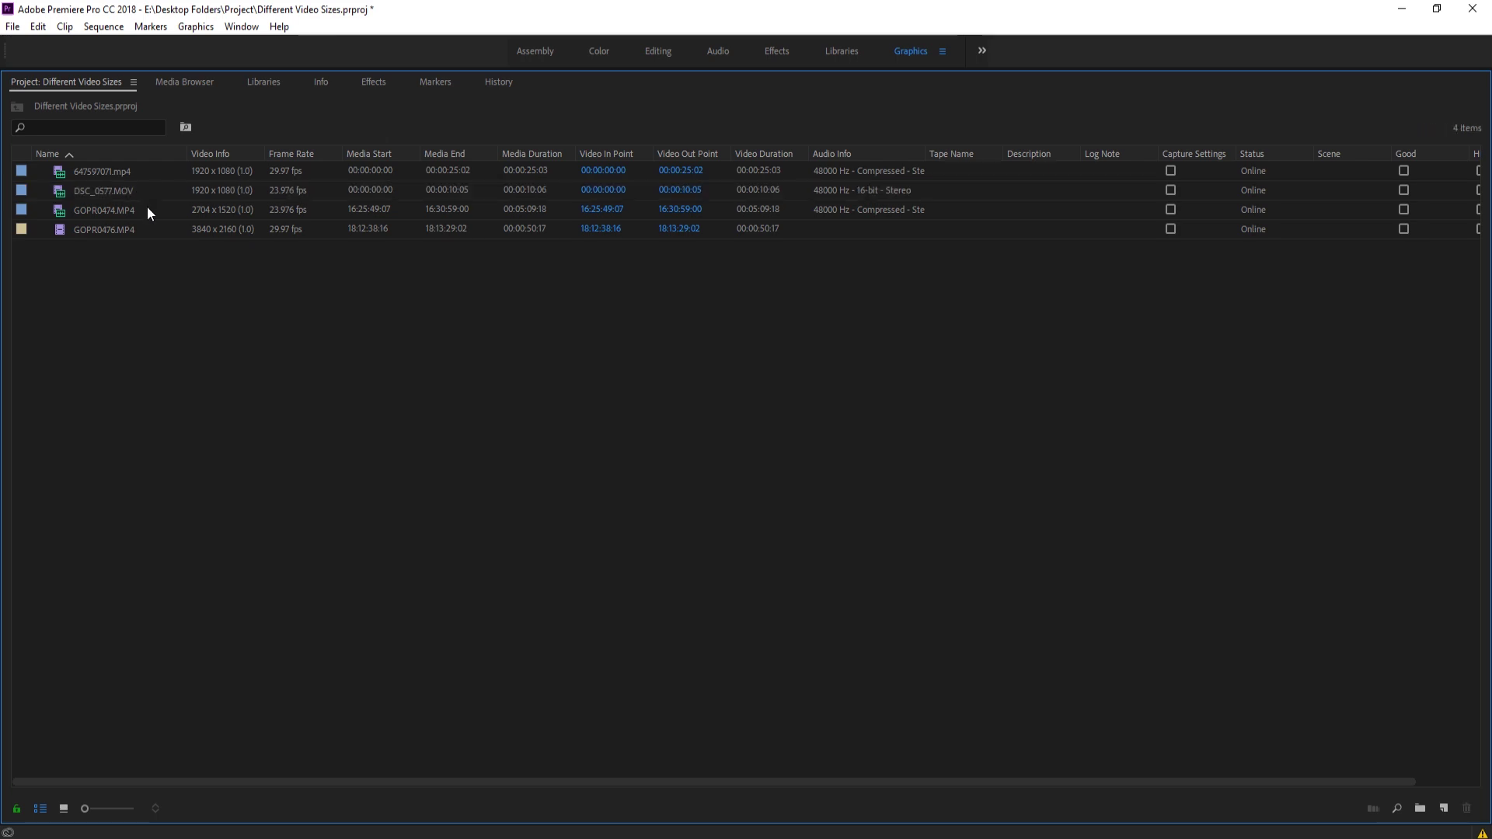
left_click(128, 208)
left_click(127, 226)
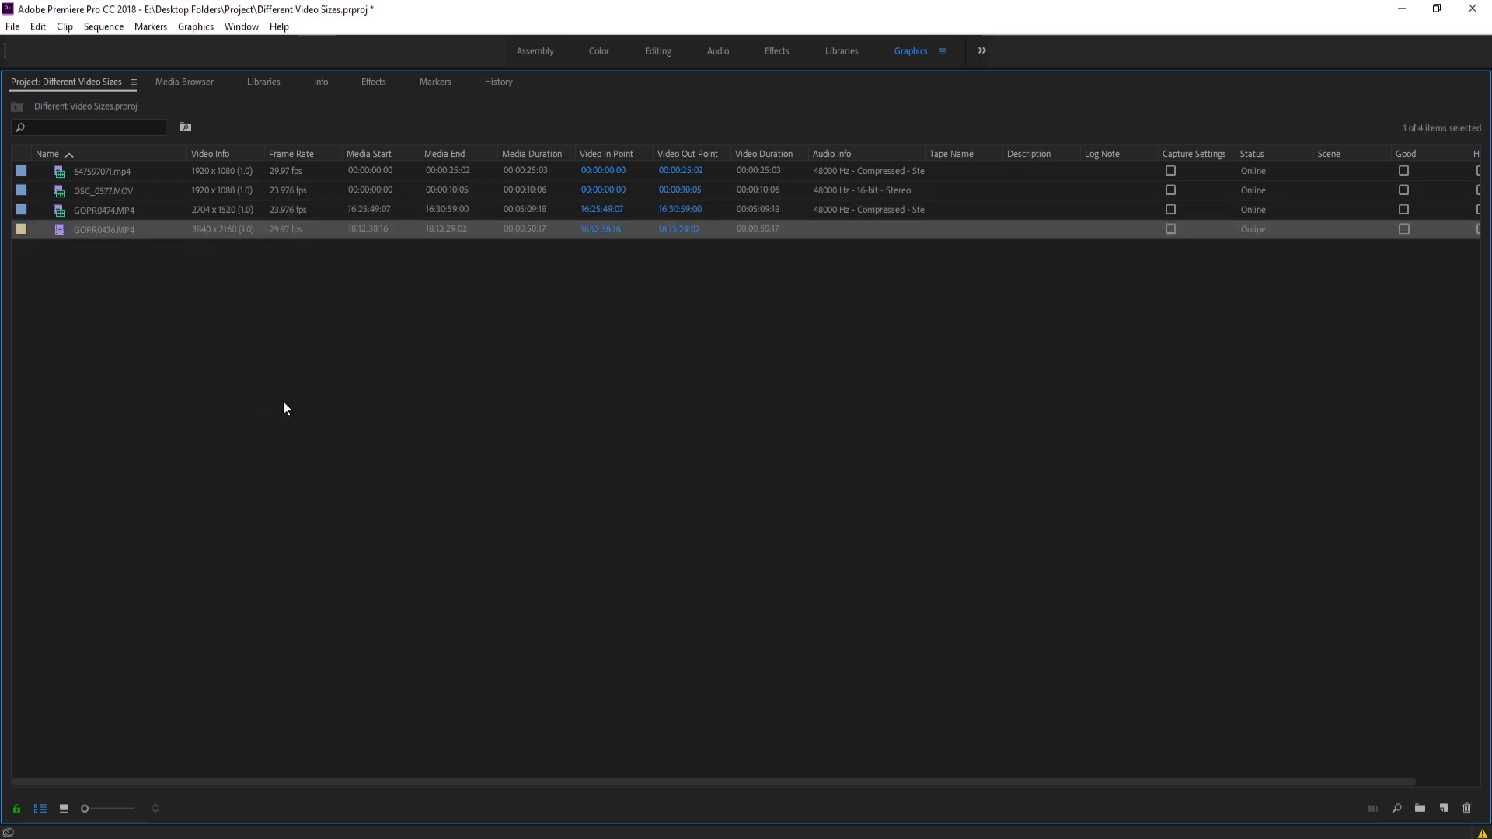
left_click(274, 461)
key("grave")
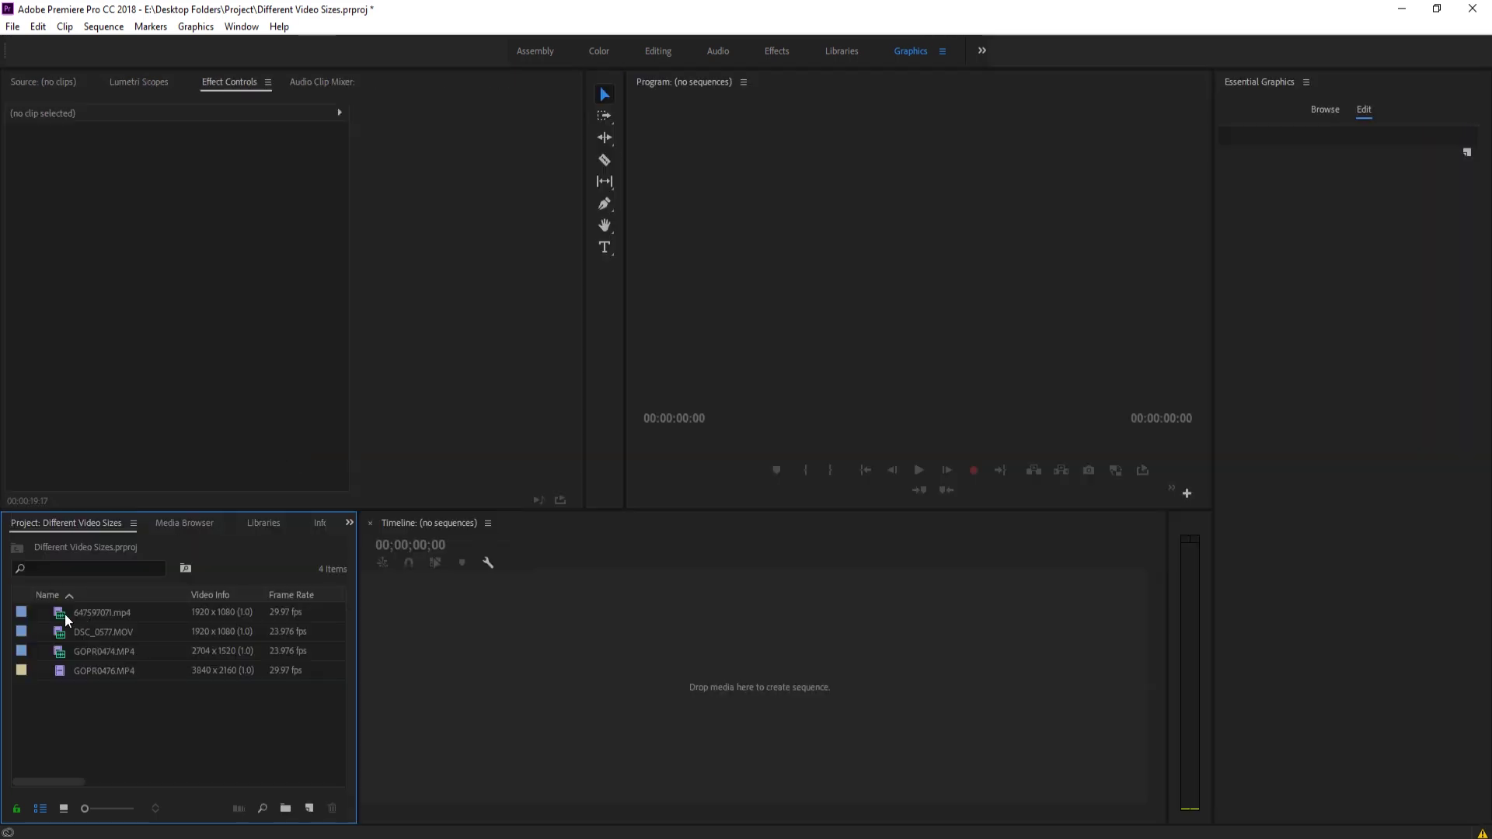
- Create a sequence from 647597071.mp4 and append GOPR0474.MP4 right after it
left_click_drag(63, 614, 583, 693)
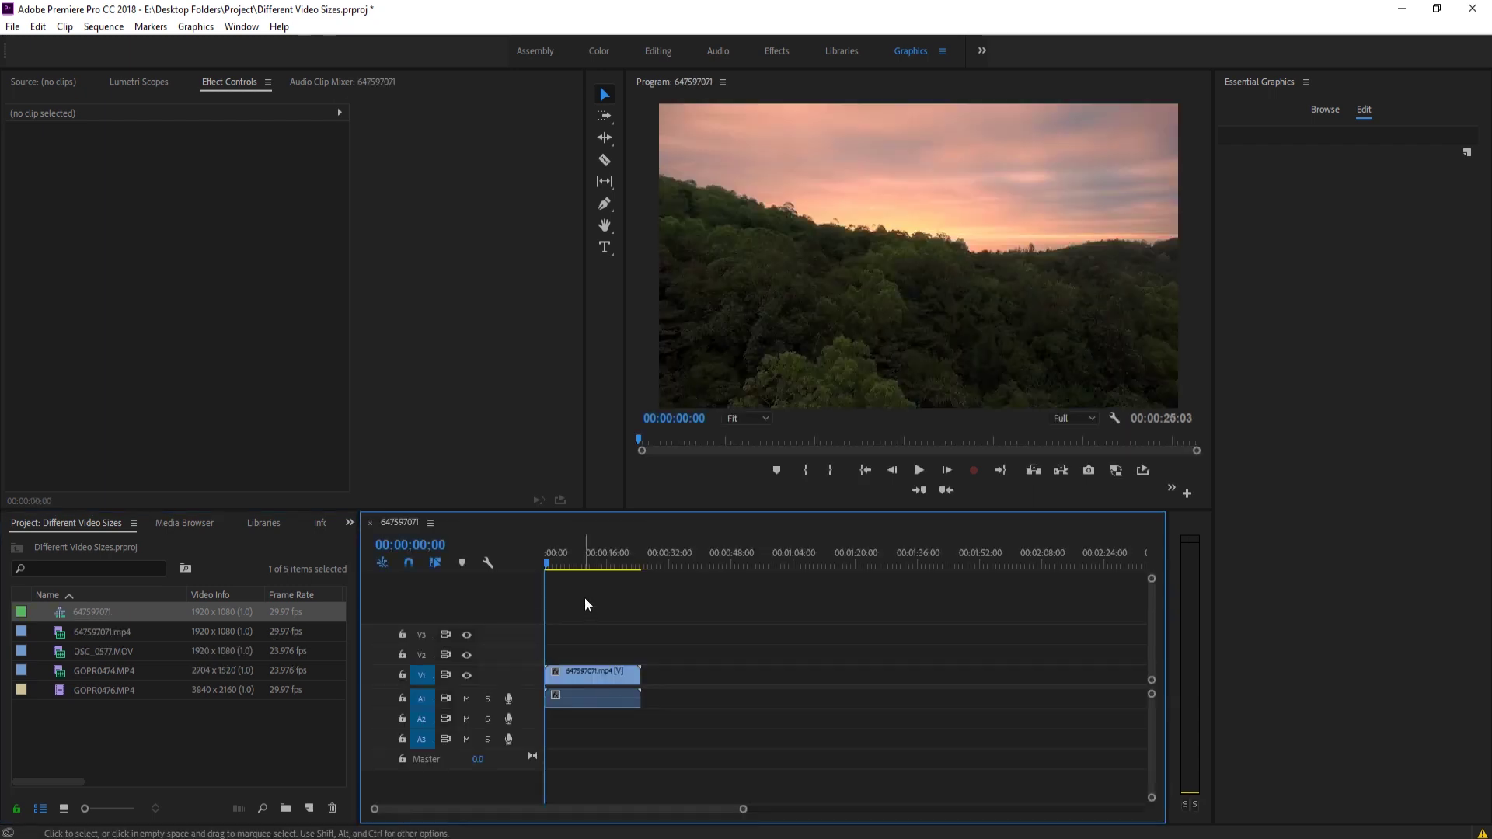
left_click(592, 558)
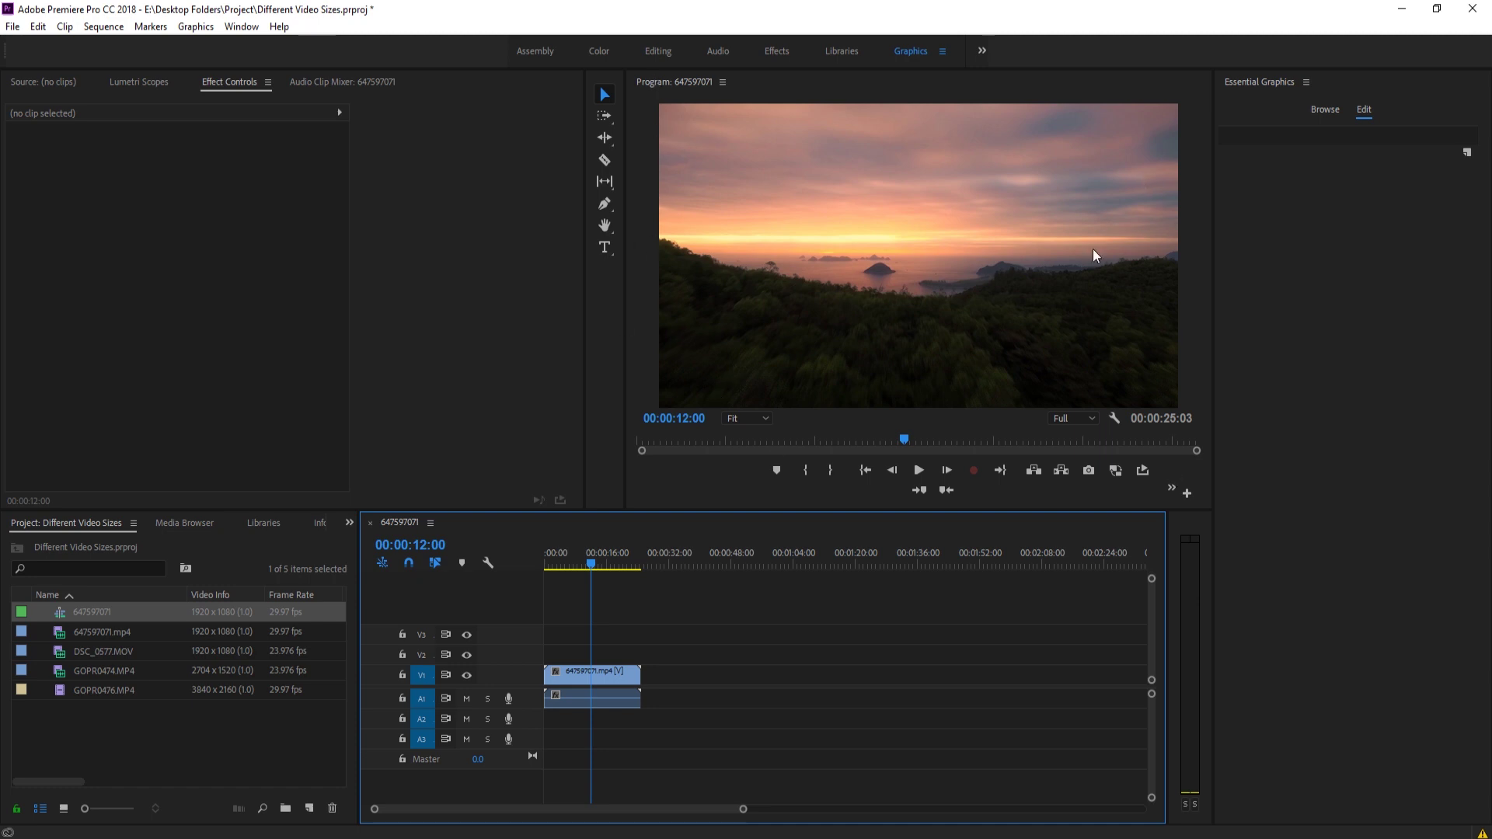
left_click(87, 666)
left_click_drag(77, 670, 657, 673)
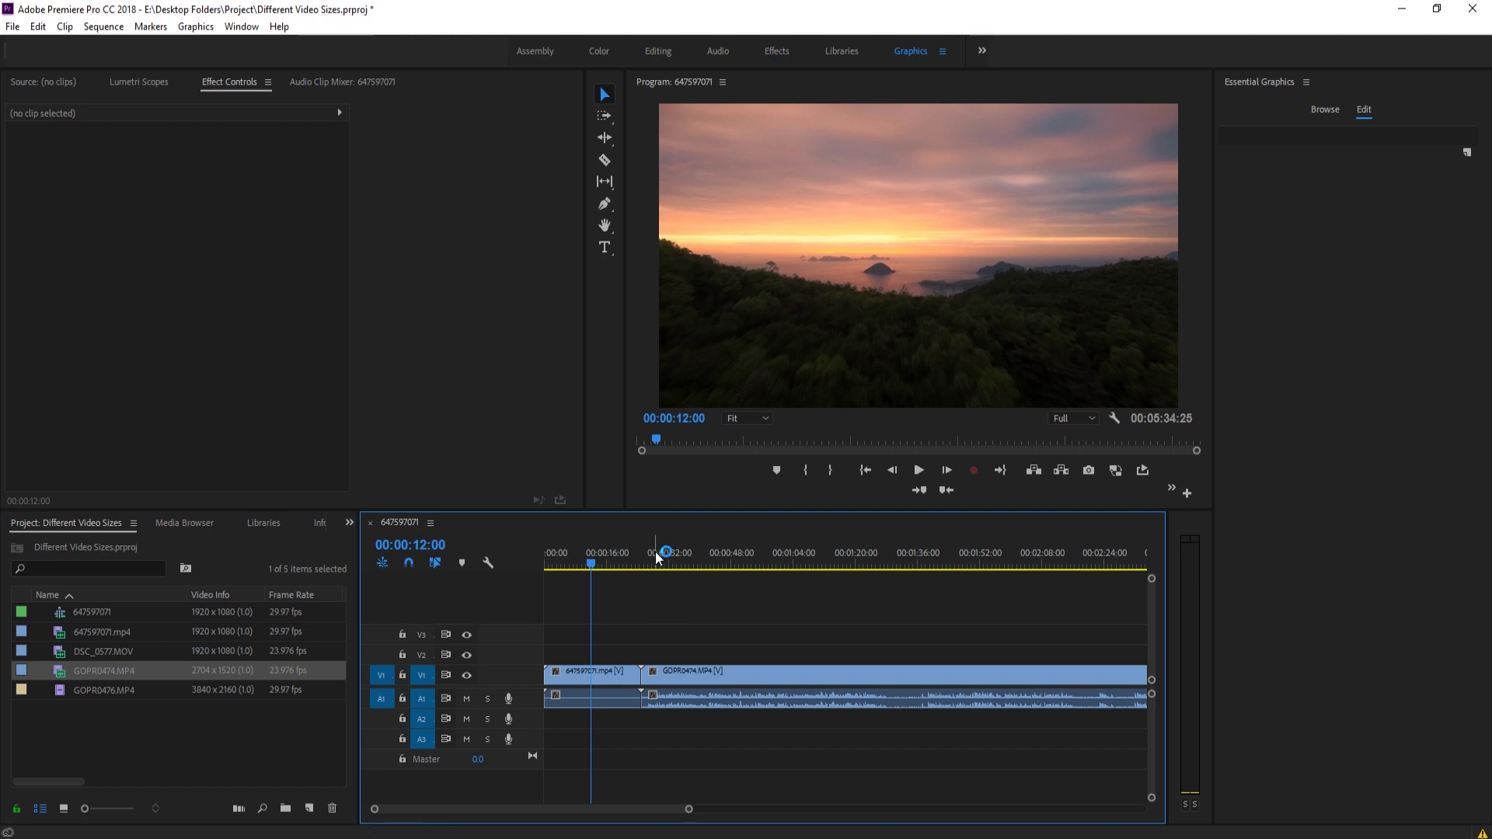
- Scale GOPR0474.MP4 down to 74 and place GOPR0476.MP4 on track V3
left_click_drag(655, 552, 686, 554)
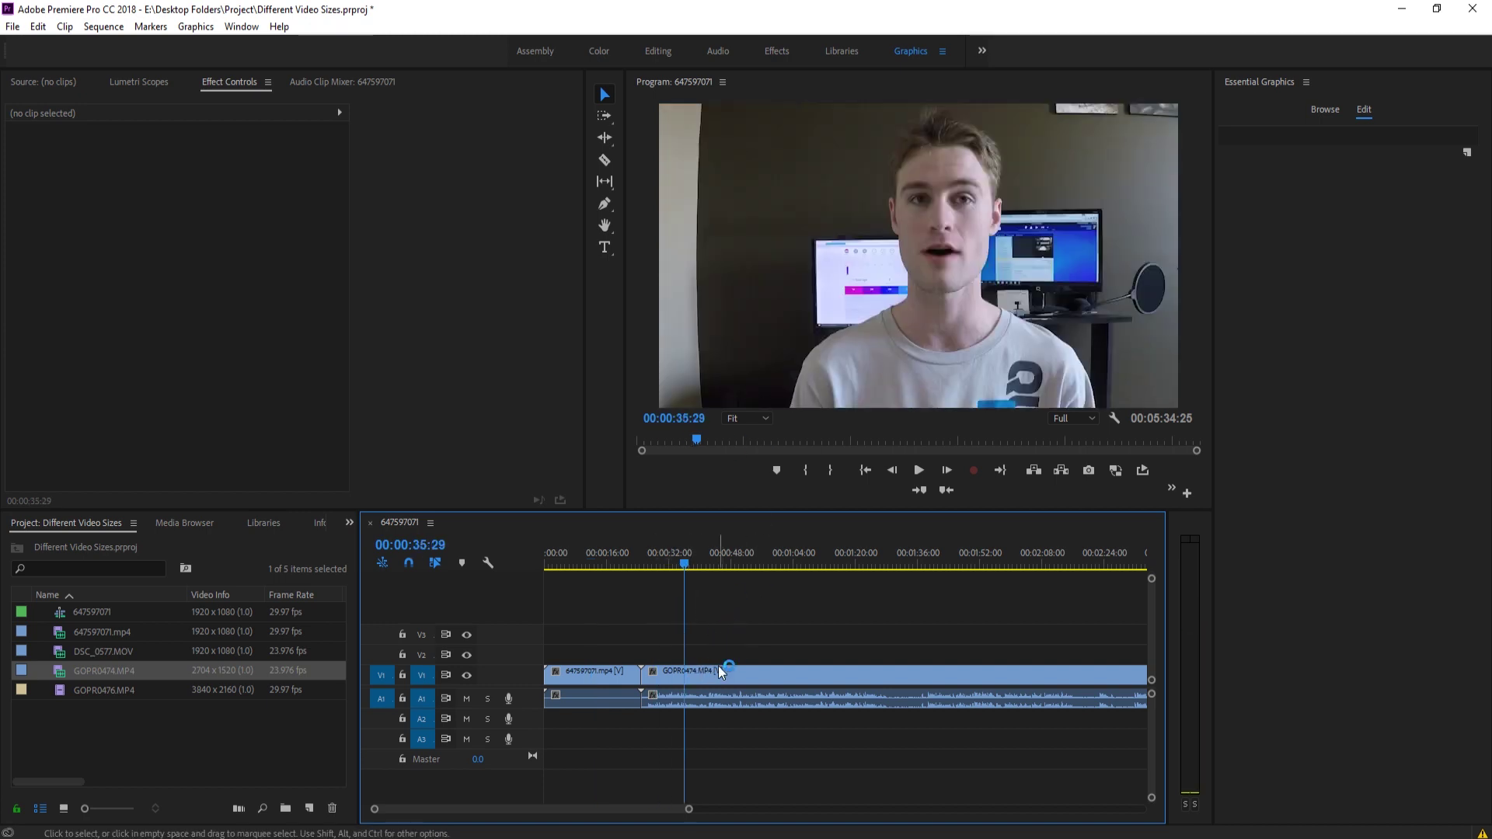
left_click(727, 671)
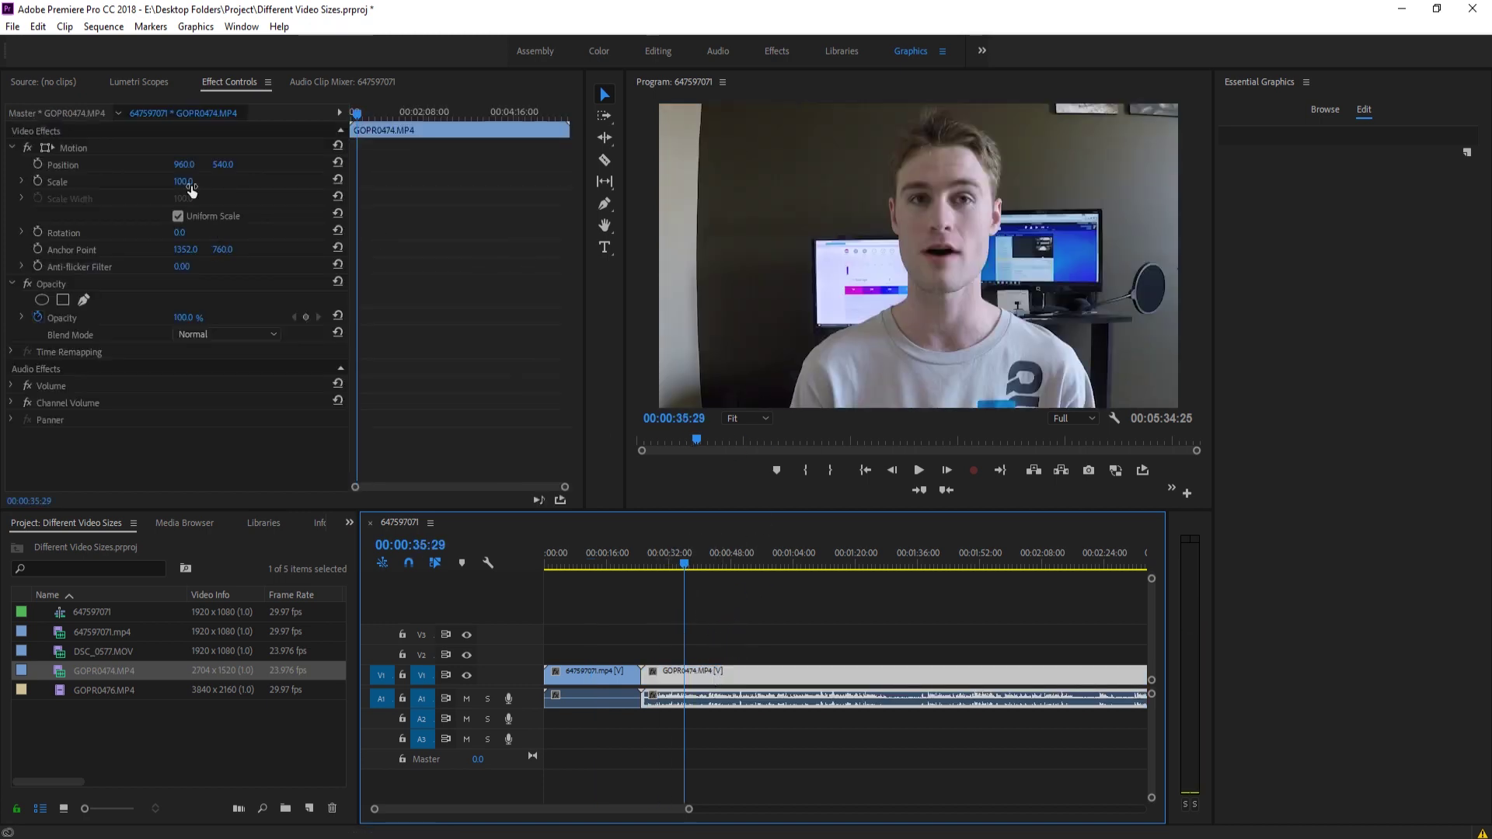
left_click_drag(184, 181, 164, 181)
left_click_drag(104, 692, 708, 637)
- Scrub the V3 GOPR0476.MP4 clip's Motion Scale down to 56.0 in Effect Controls
left_click(708, 637)
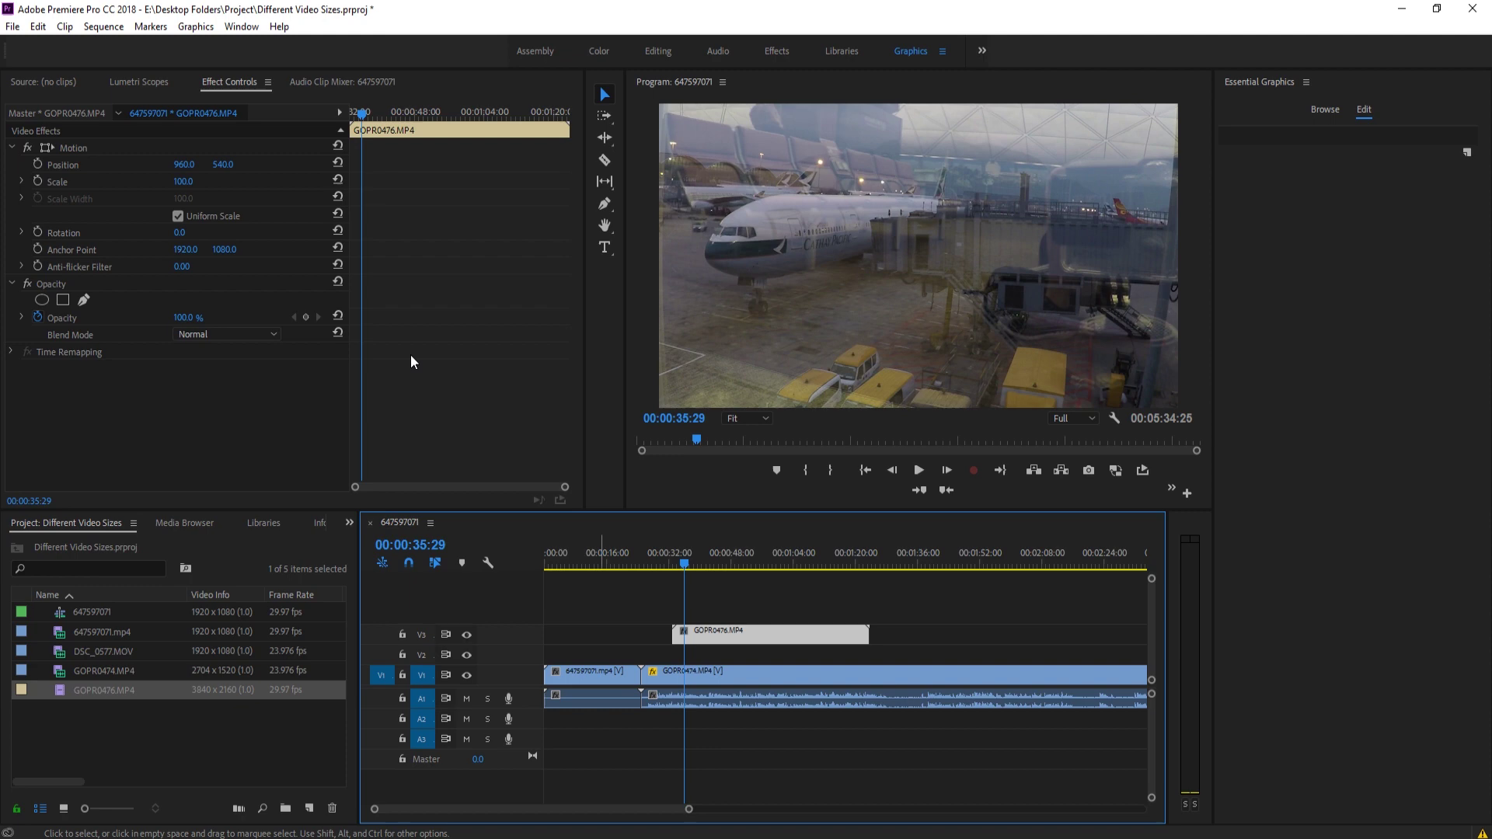
left_click(410, 360)
left_click_drag(182, 181, 178, 181)
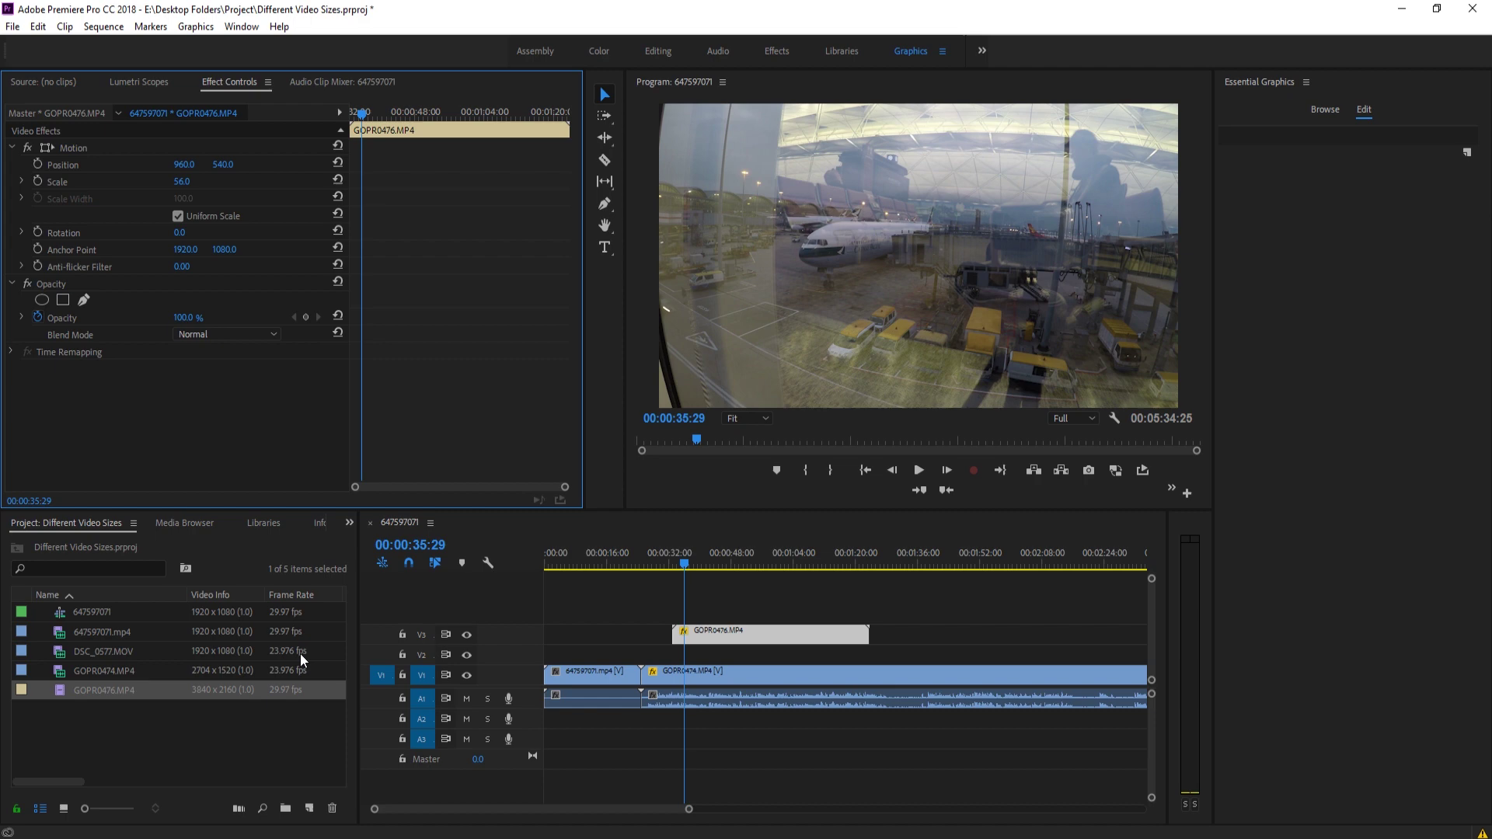
left_click(729, 538)
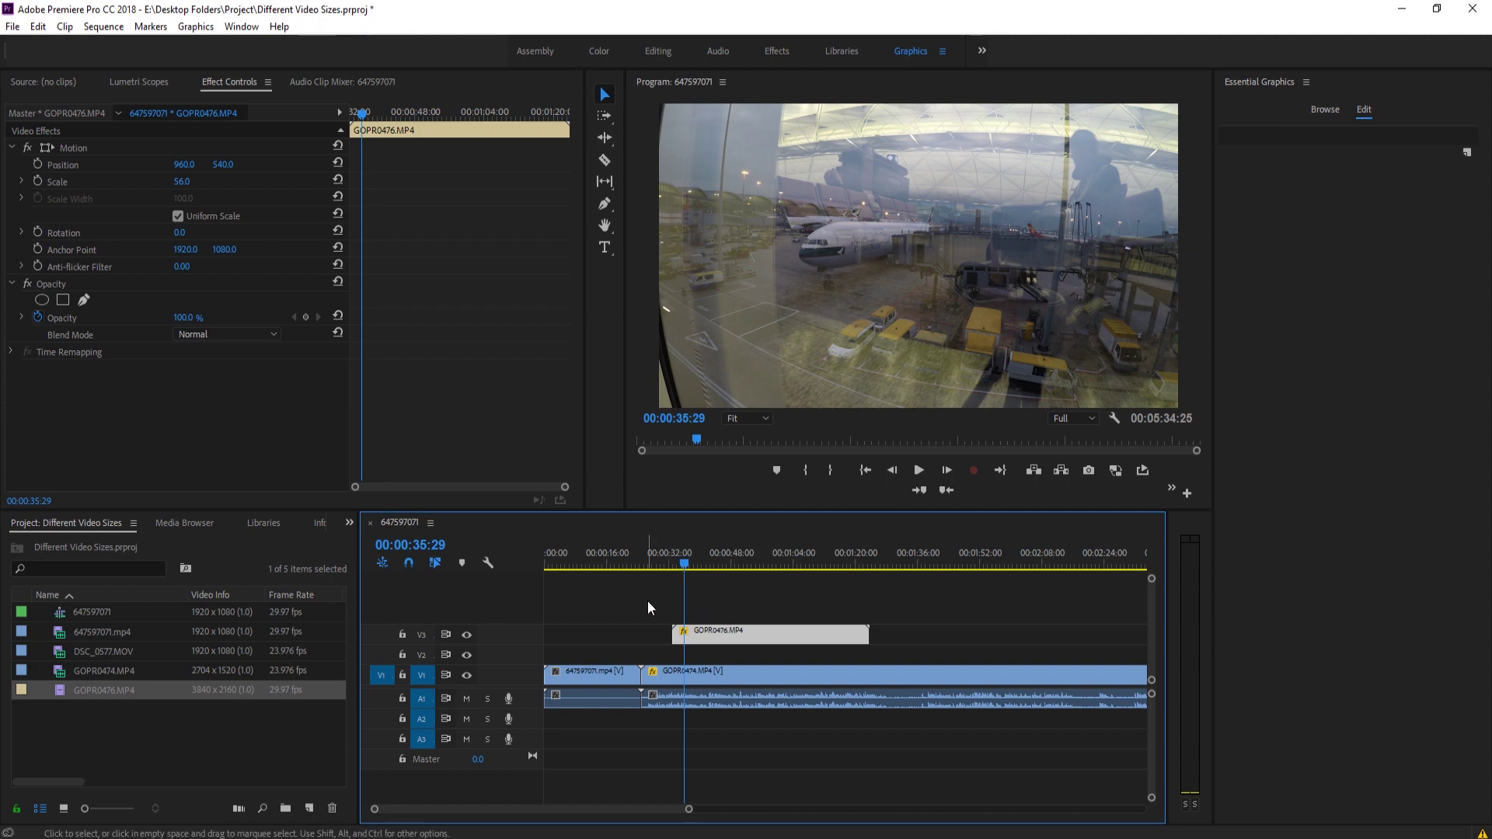
left_click(210, 617)
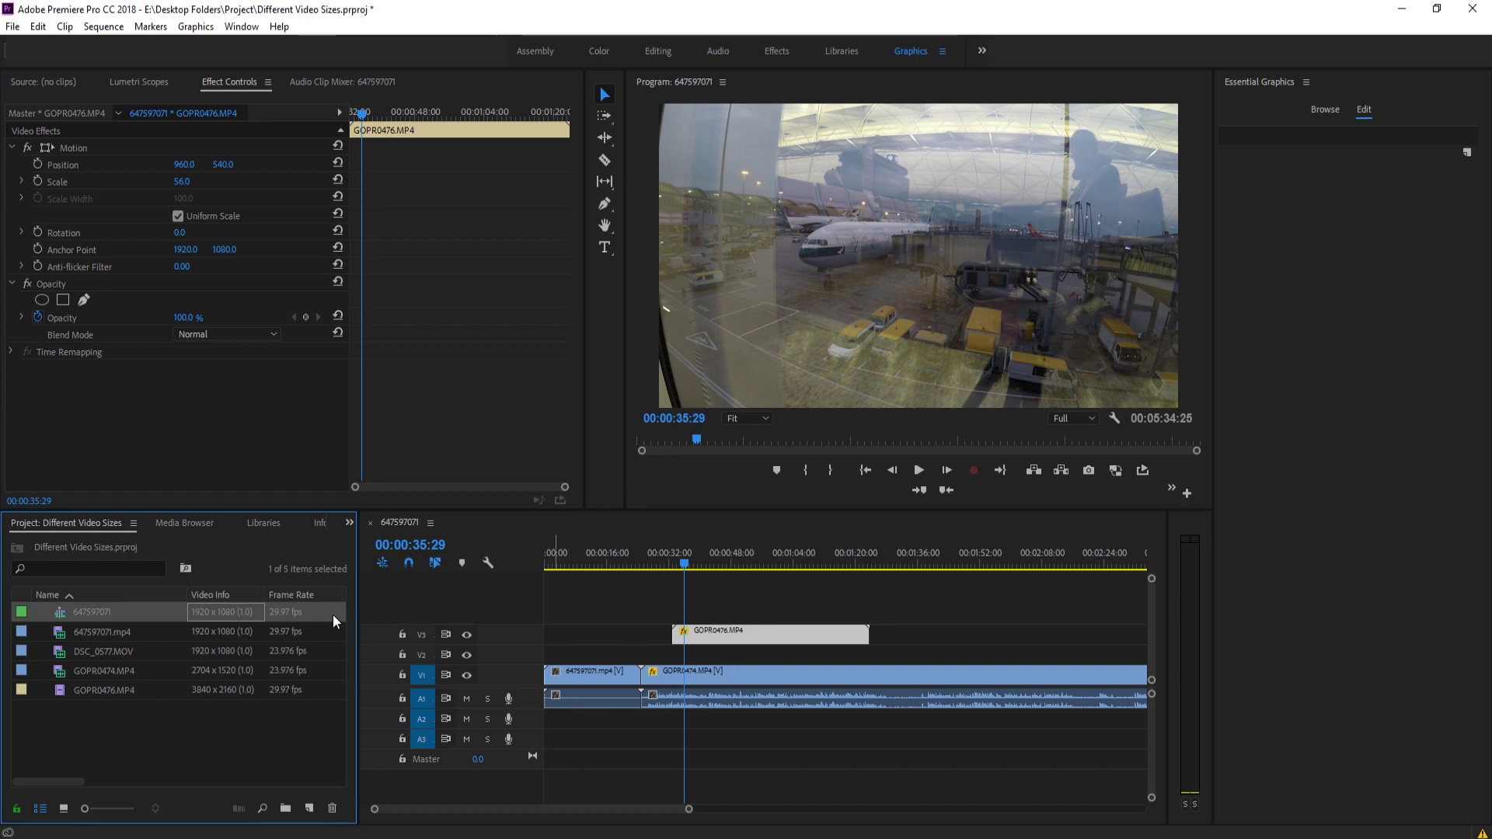
- Close the 647597071 sequence and delete it from the project
left_click(370, 522)
left_click(110, 617)
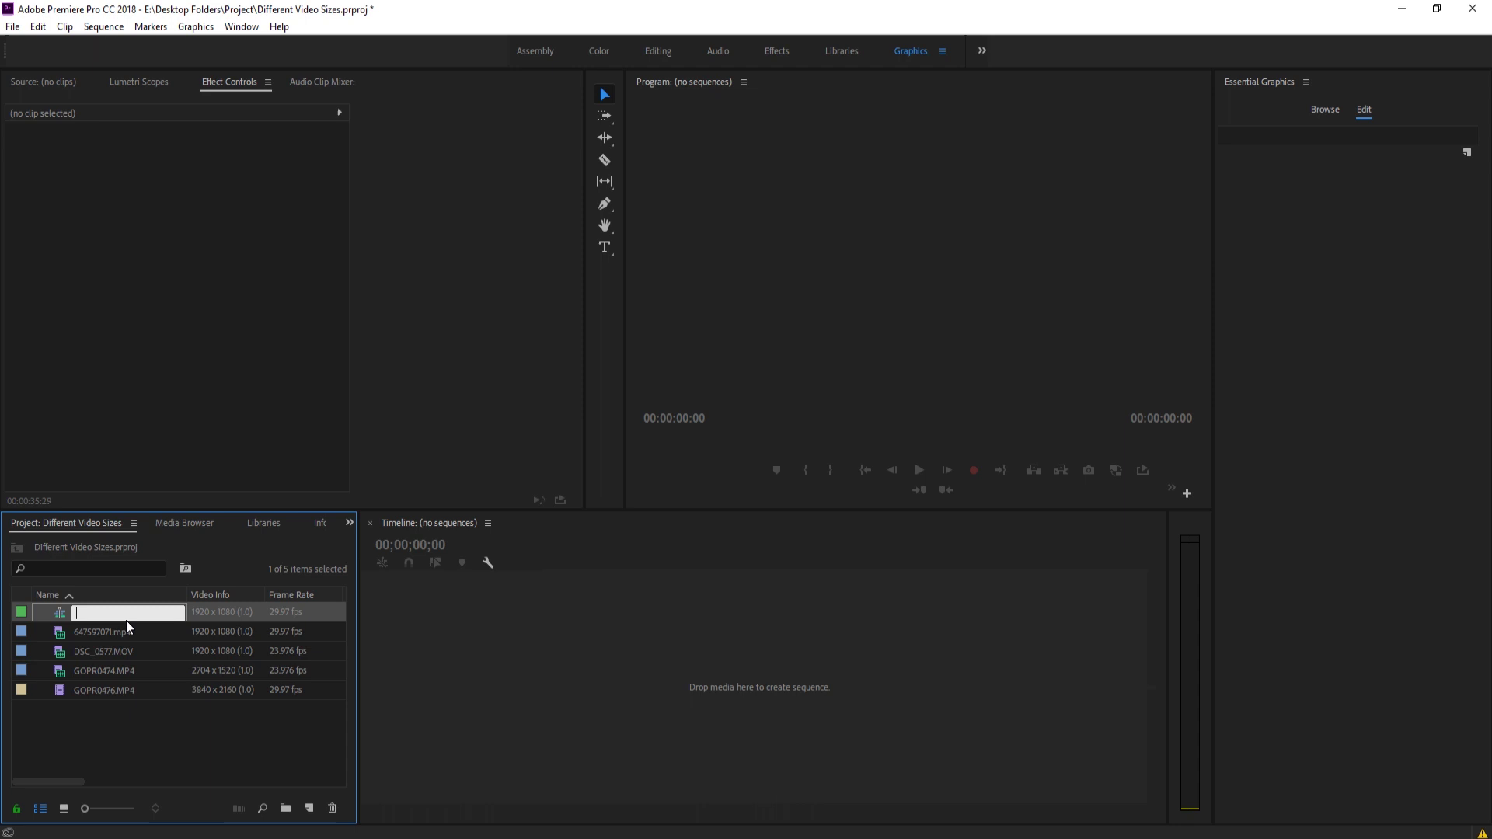
key("Delete")
- Build a GOPR0476.MP4 sequence with 647597071.mp4 on V2 scaled to 201
left_click_drag(113, 669, 443, 677)
left_click_drag(117, 612, 566, 661)
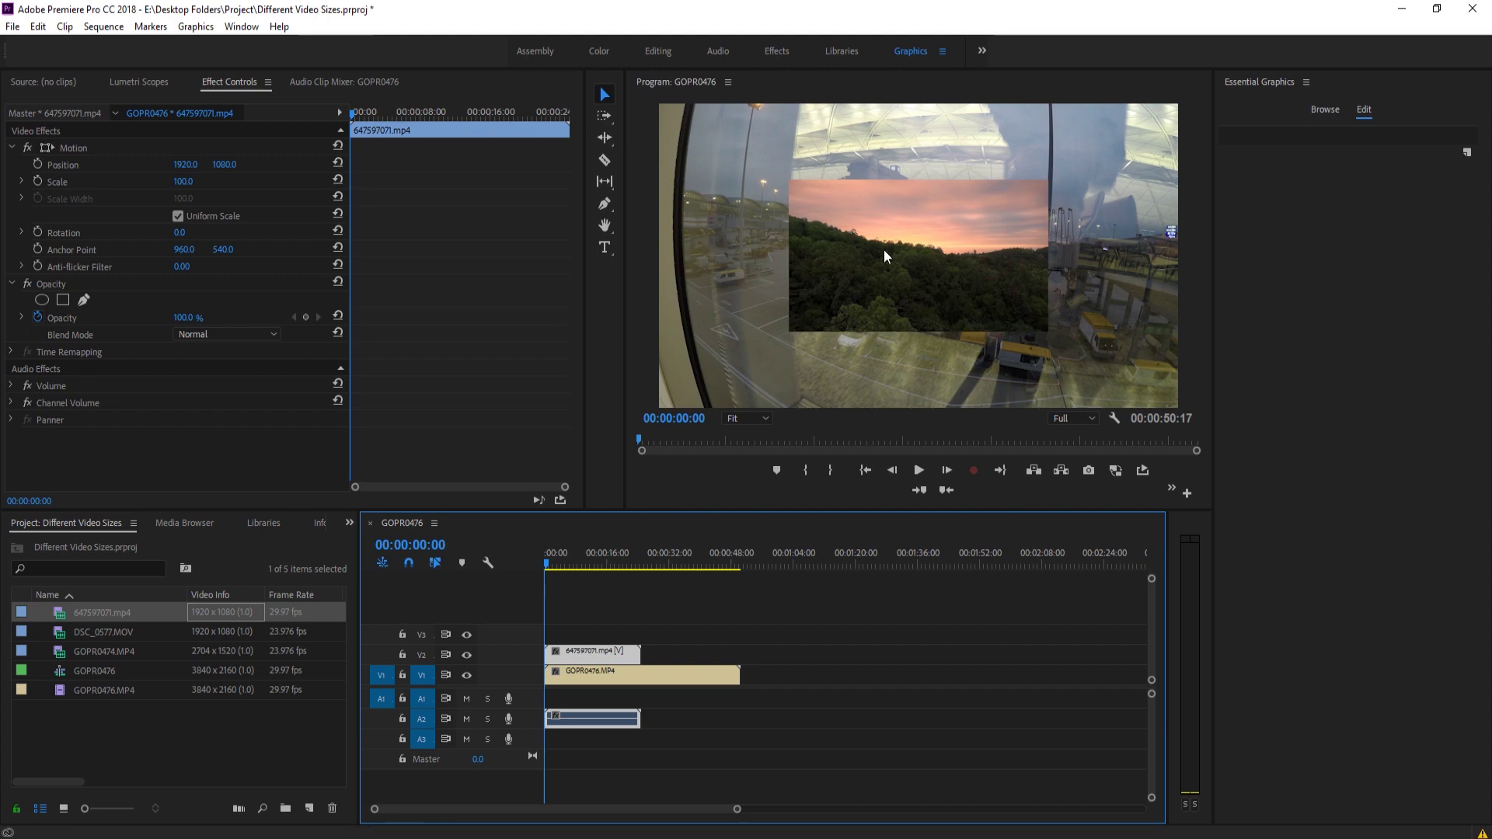
left_click_drag(182, 184, 261, 185)
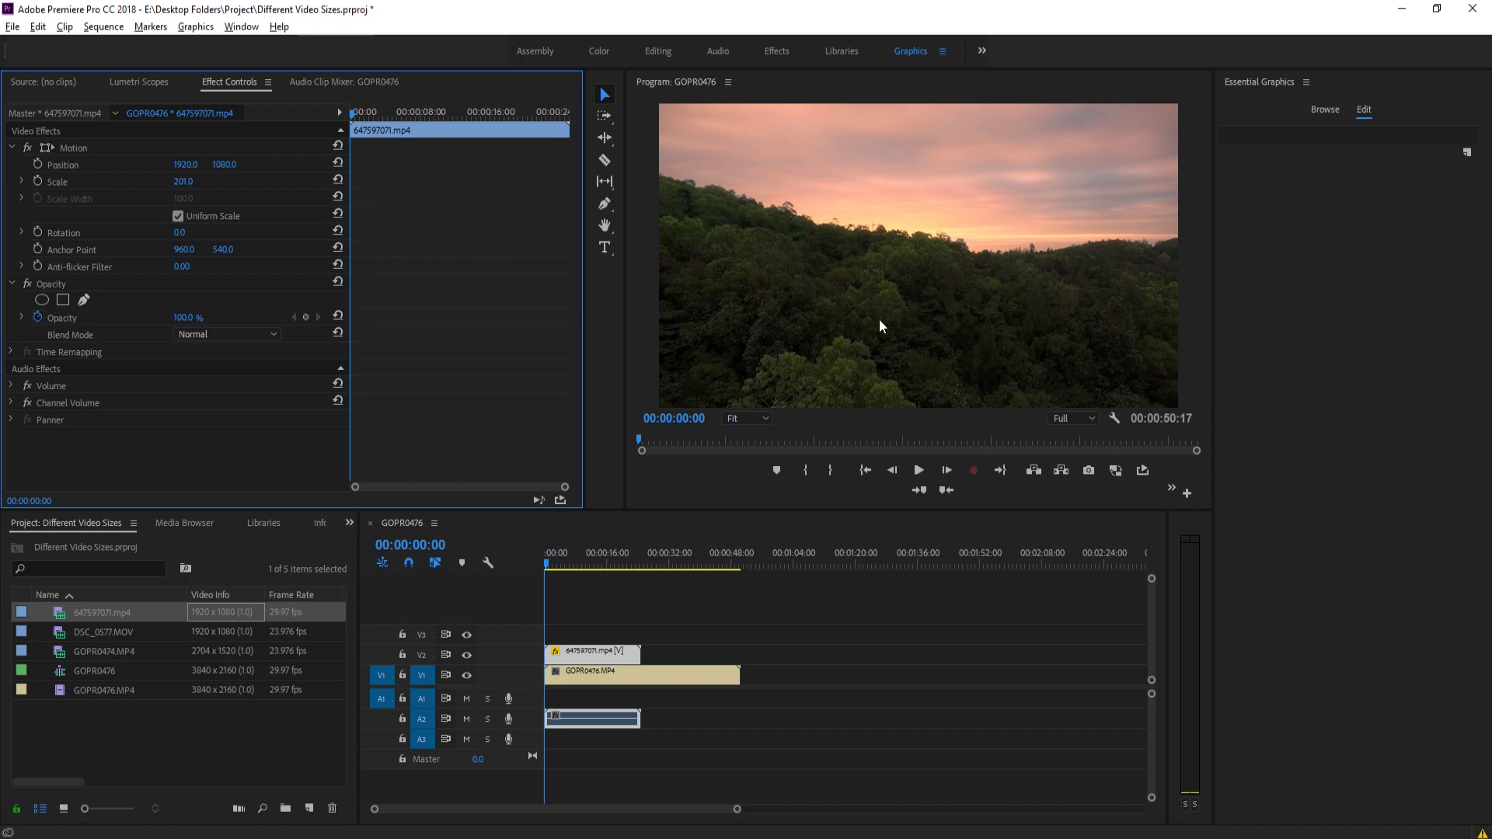
left_click(854, 304)
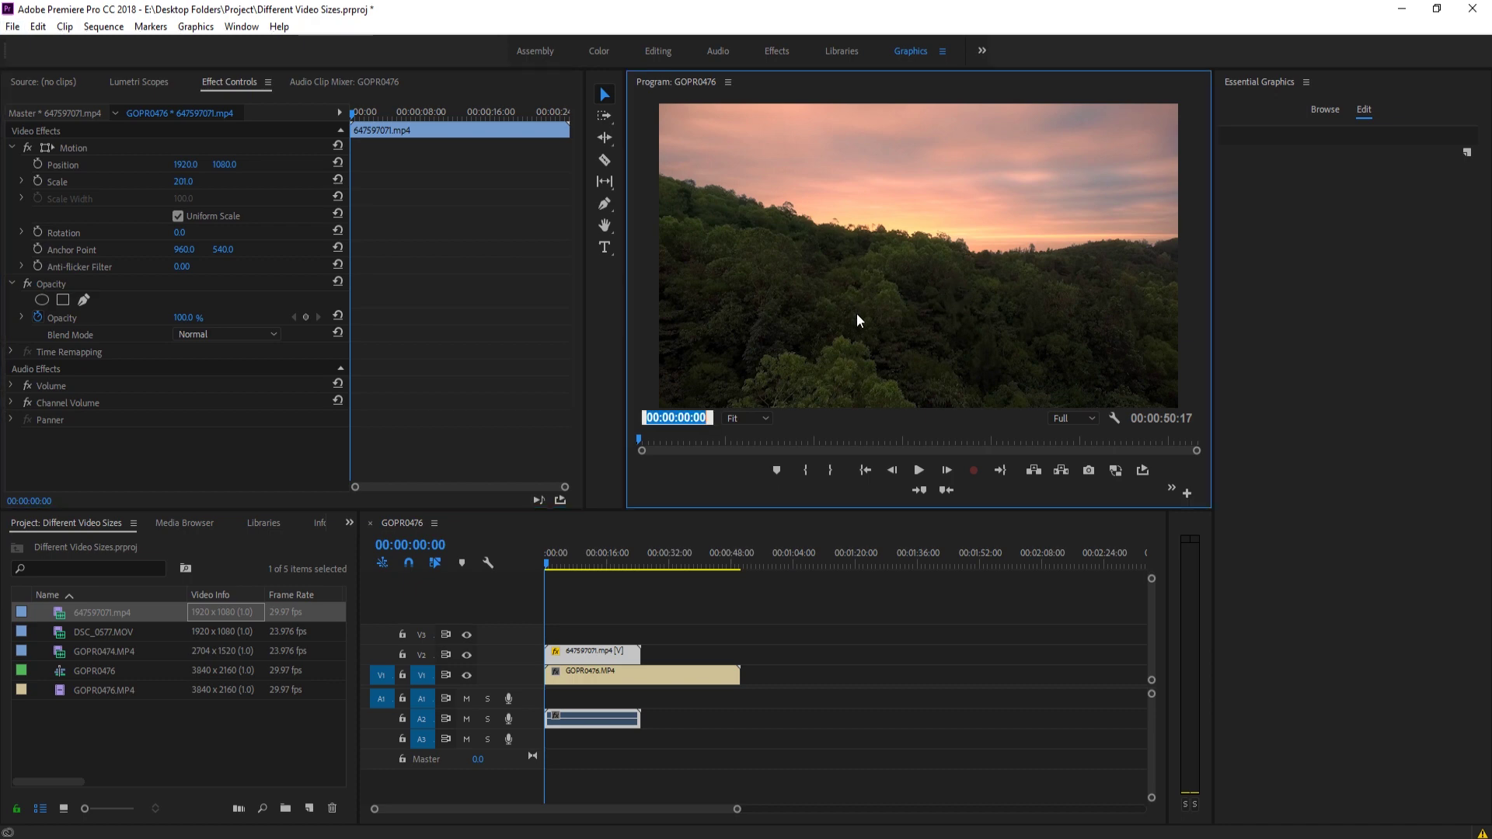
key("grave")
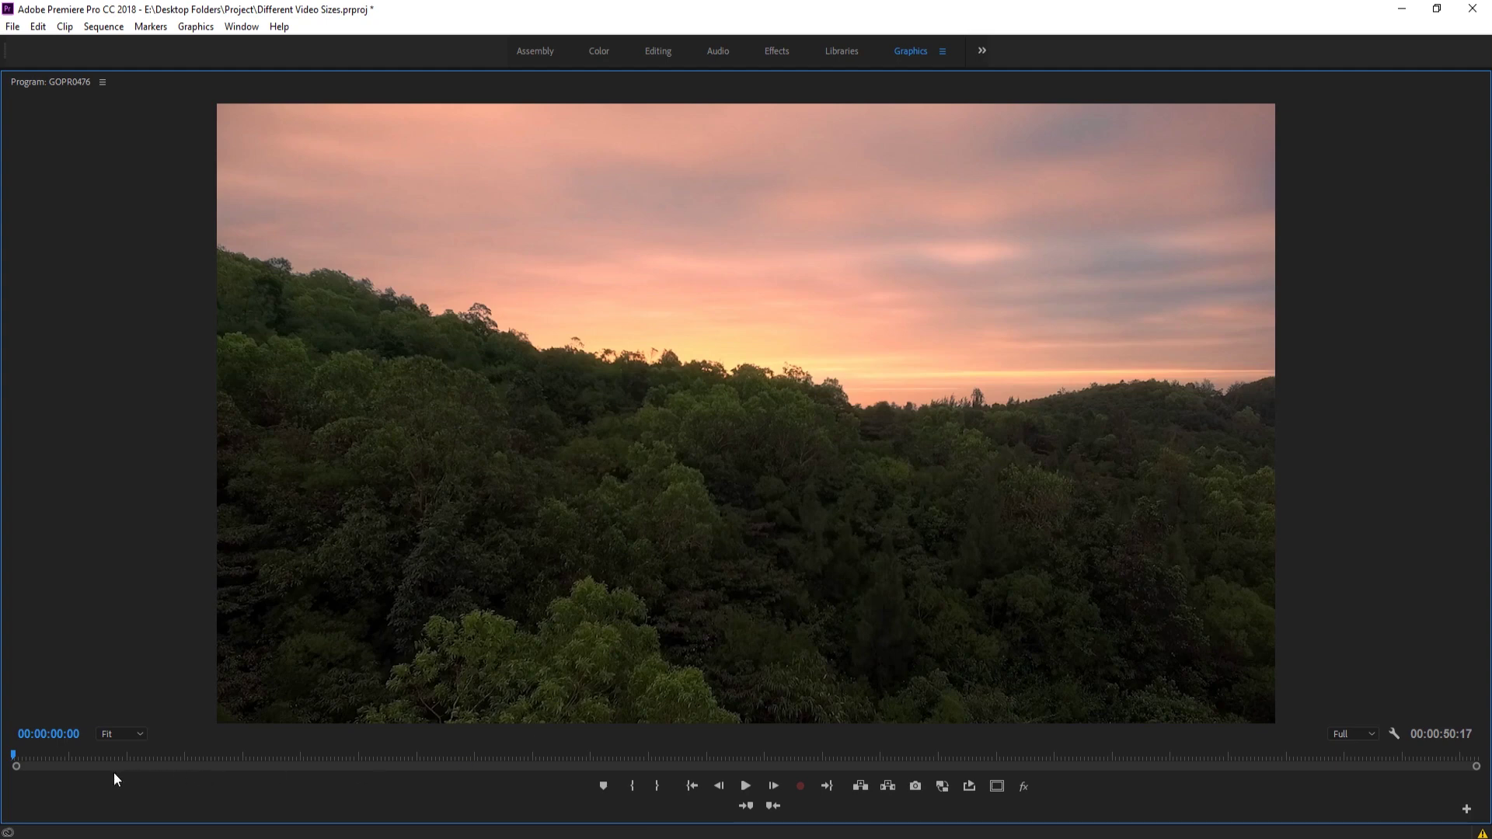
left_click_drag(65, 755, 324, 752)
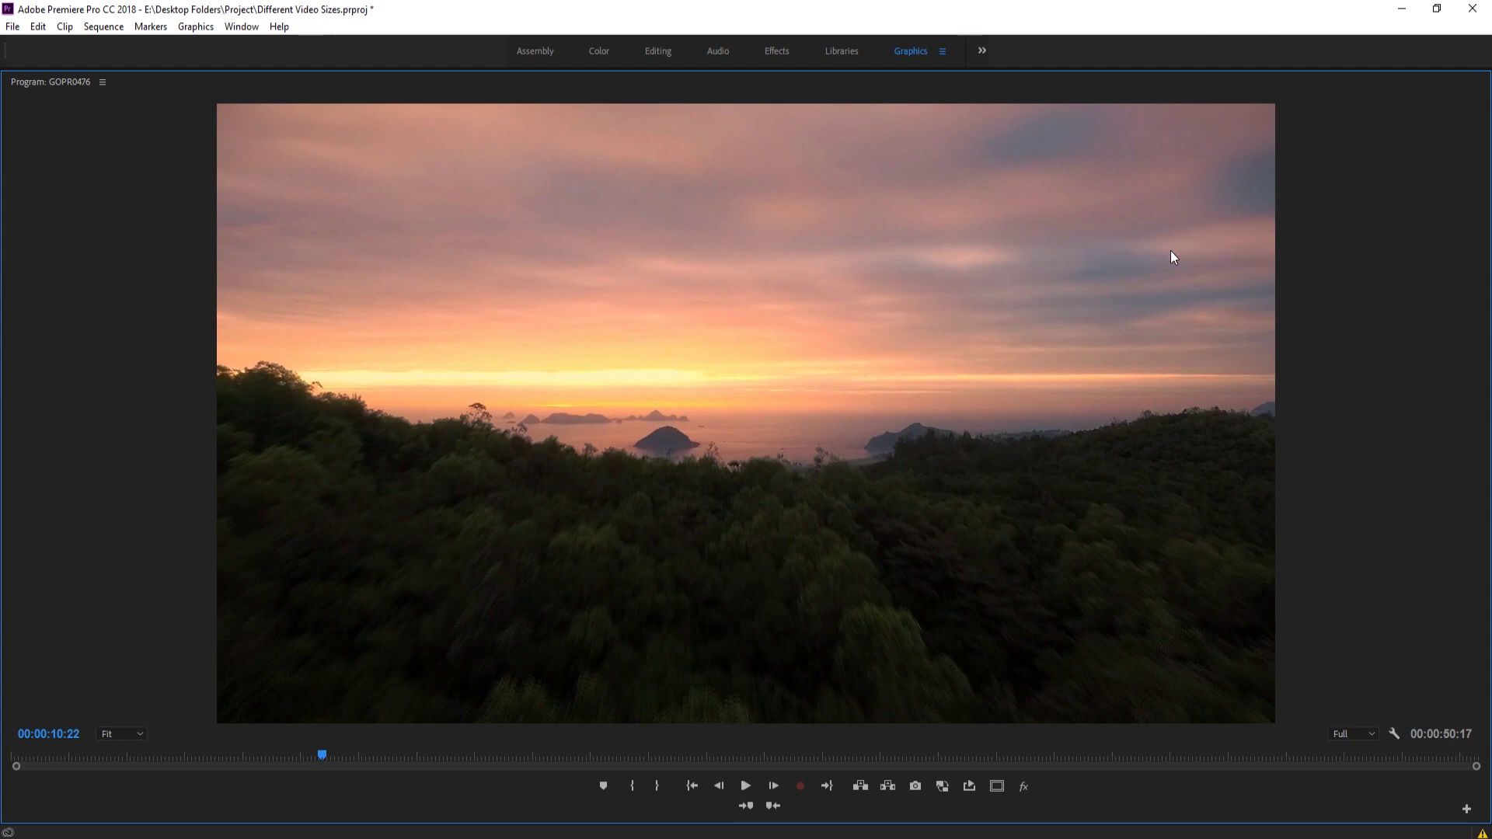
key("grave")
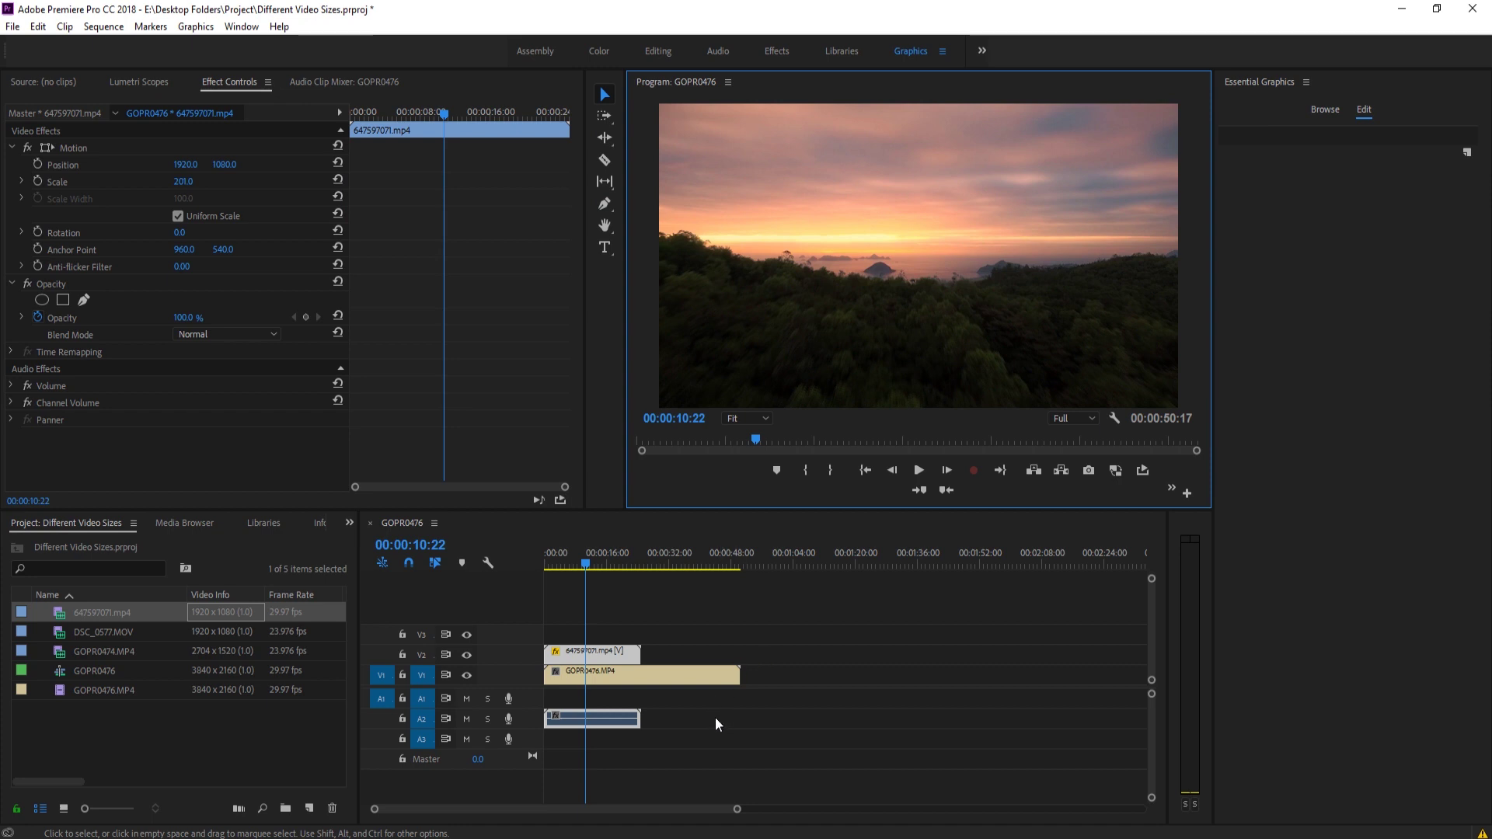
- Close the GOPR0476 sequence and delete it from the project
left_click(226, 617)
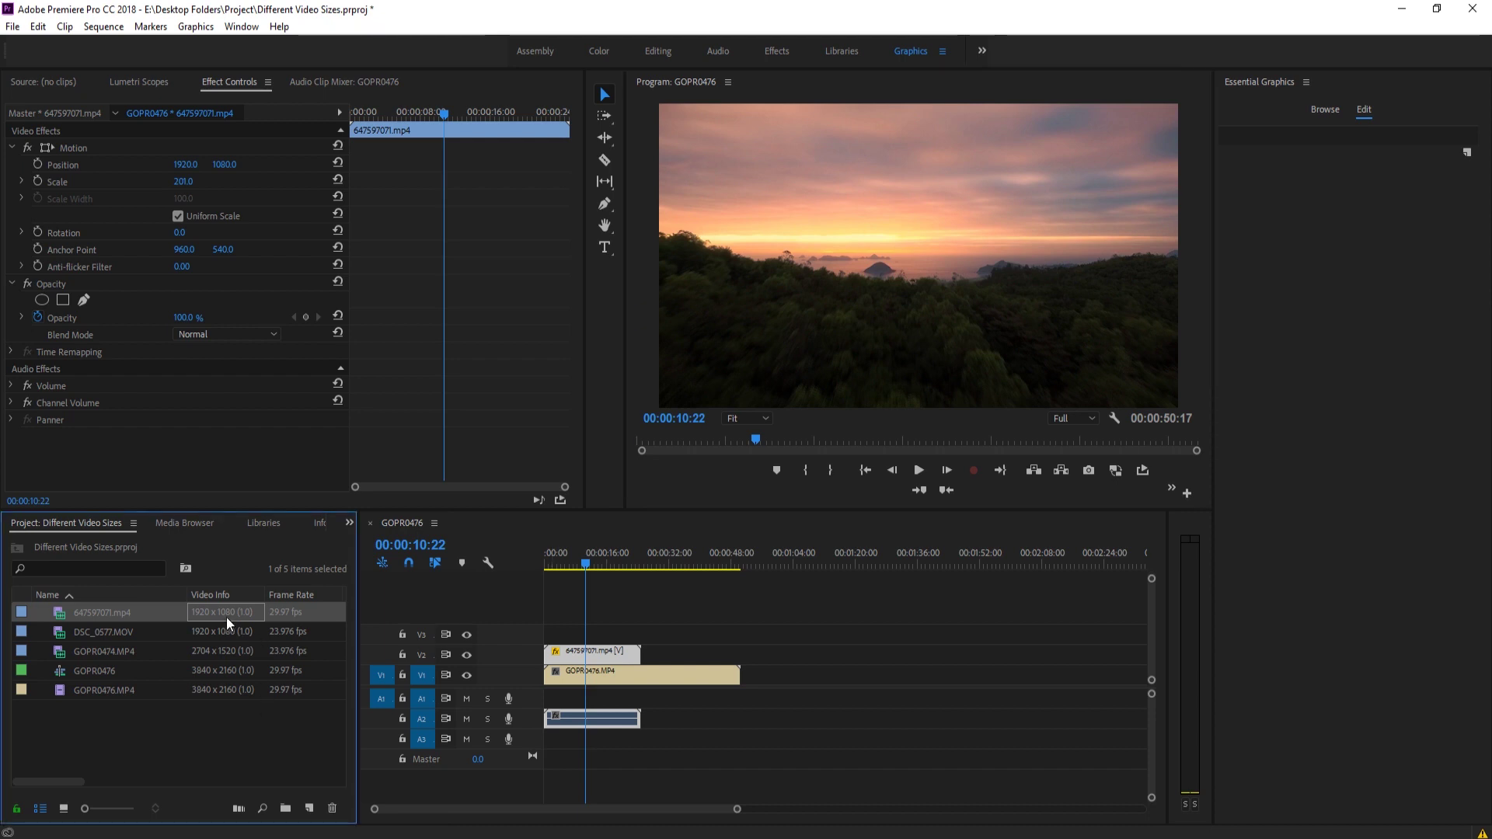
left_click(614, 673, "shift")
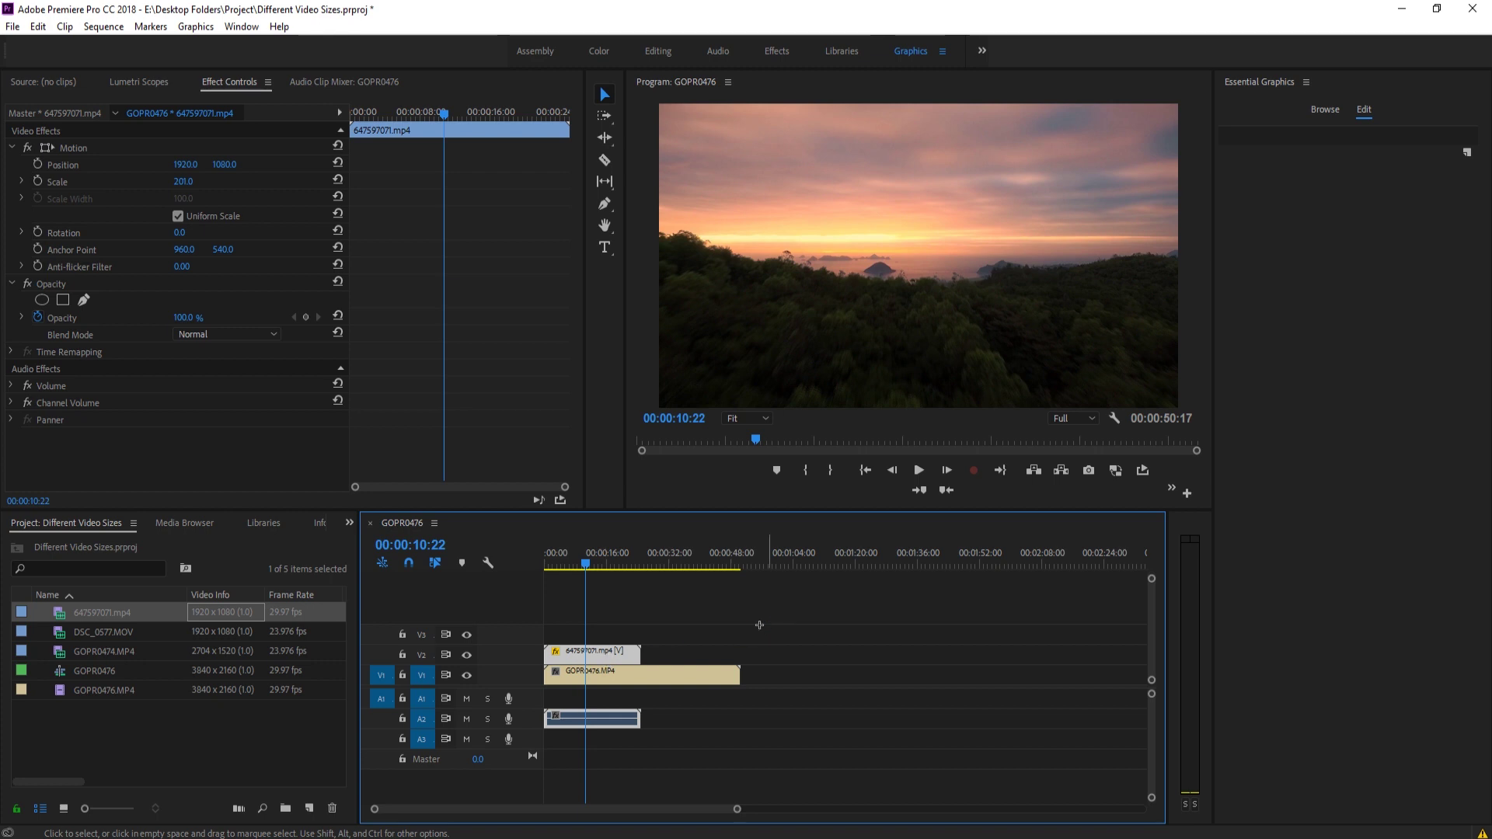
left_click(370, 523)
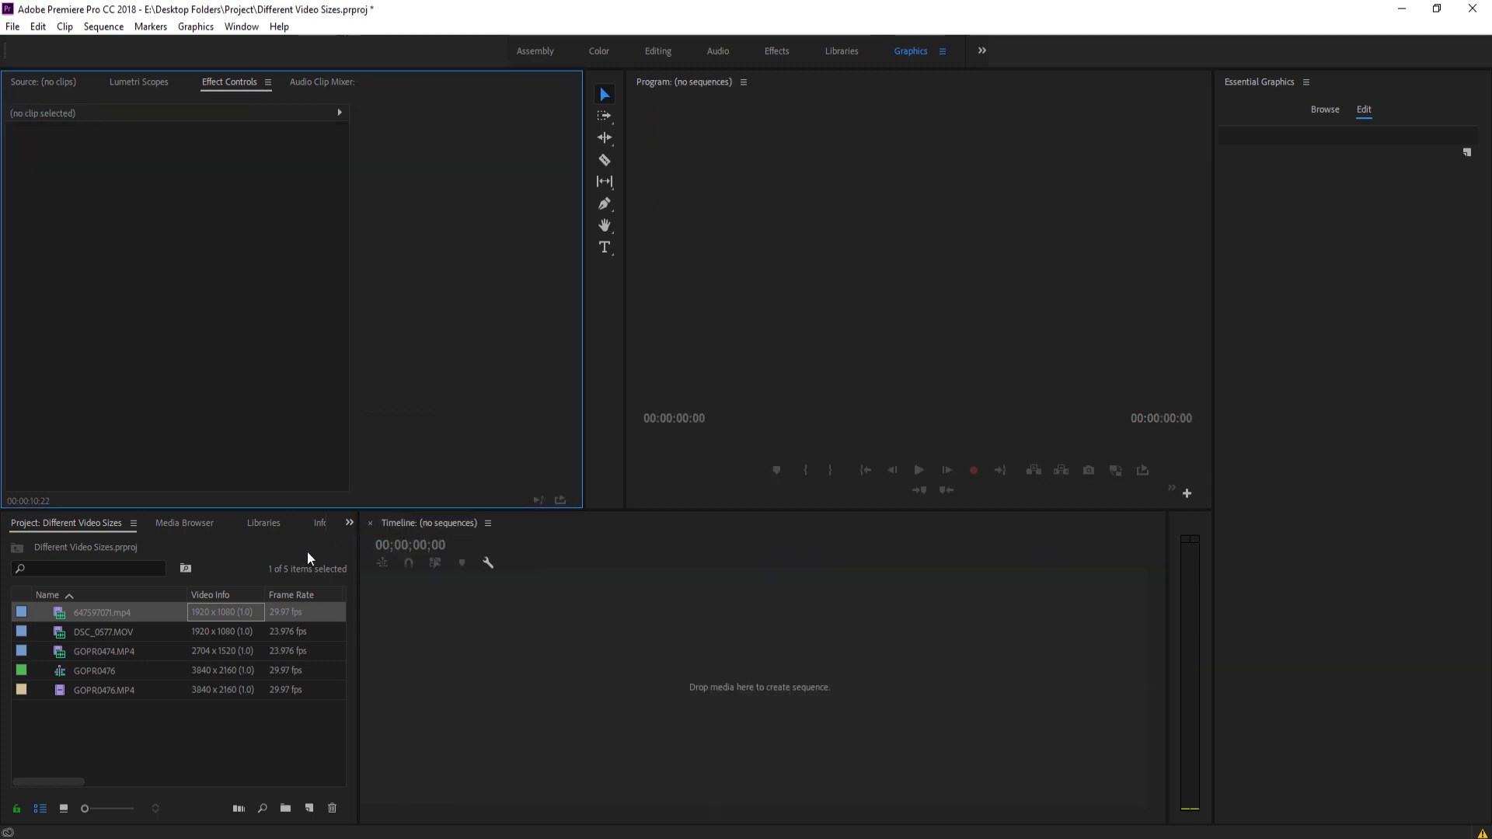
left_click(94, 670)
key("Delete")
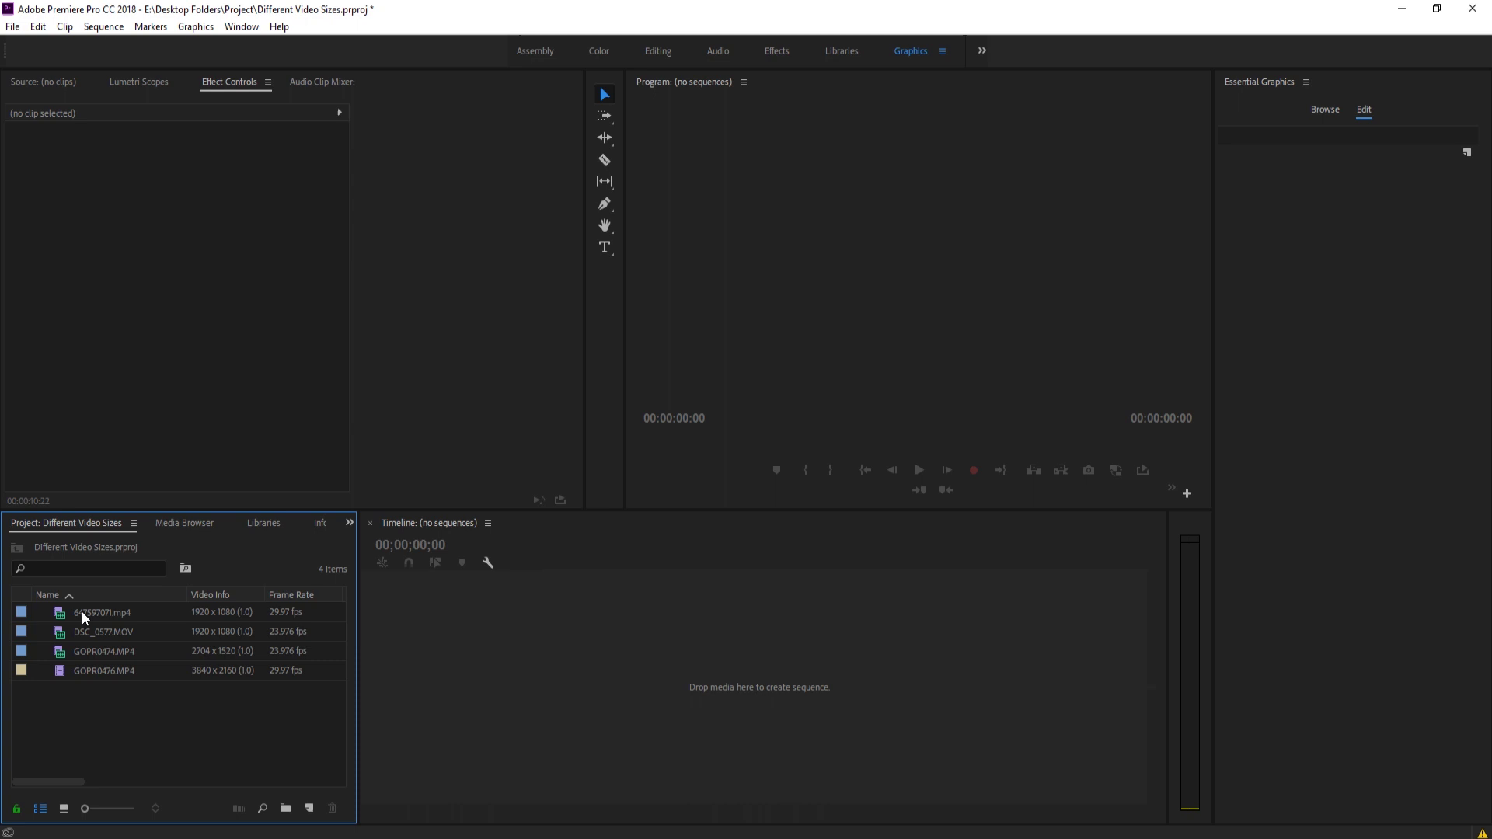
- Create a 647597071.mp4 sequence, then append DSC_0577.MOV, GOPR0474.MP4 and GOPR0476.MP4 on V1
left_click_drag(82, 611, 502, 664)
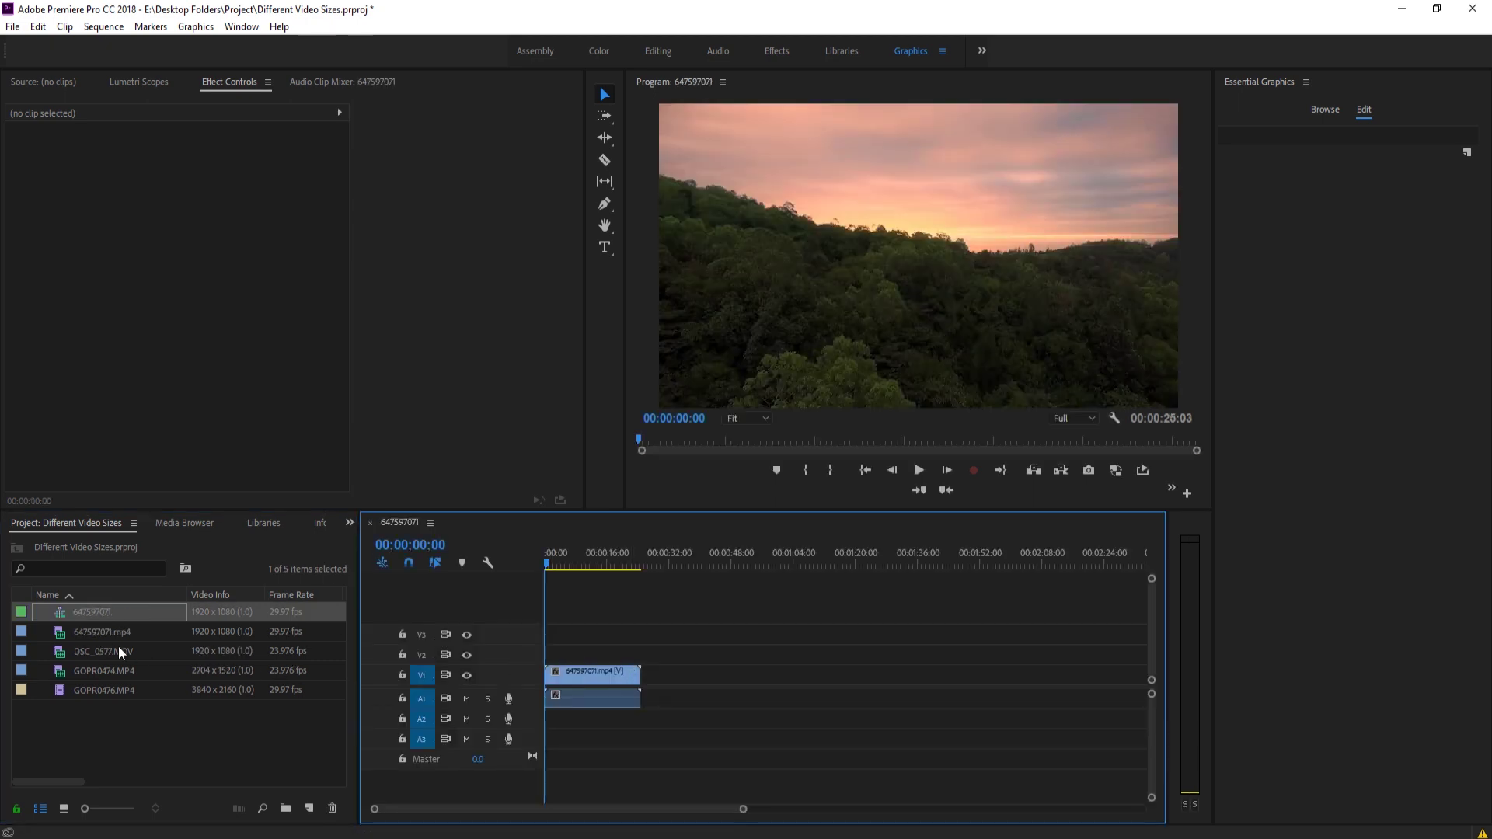
left_click_drag(103, 638, 683, 676)
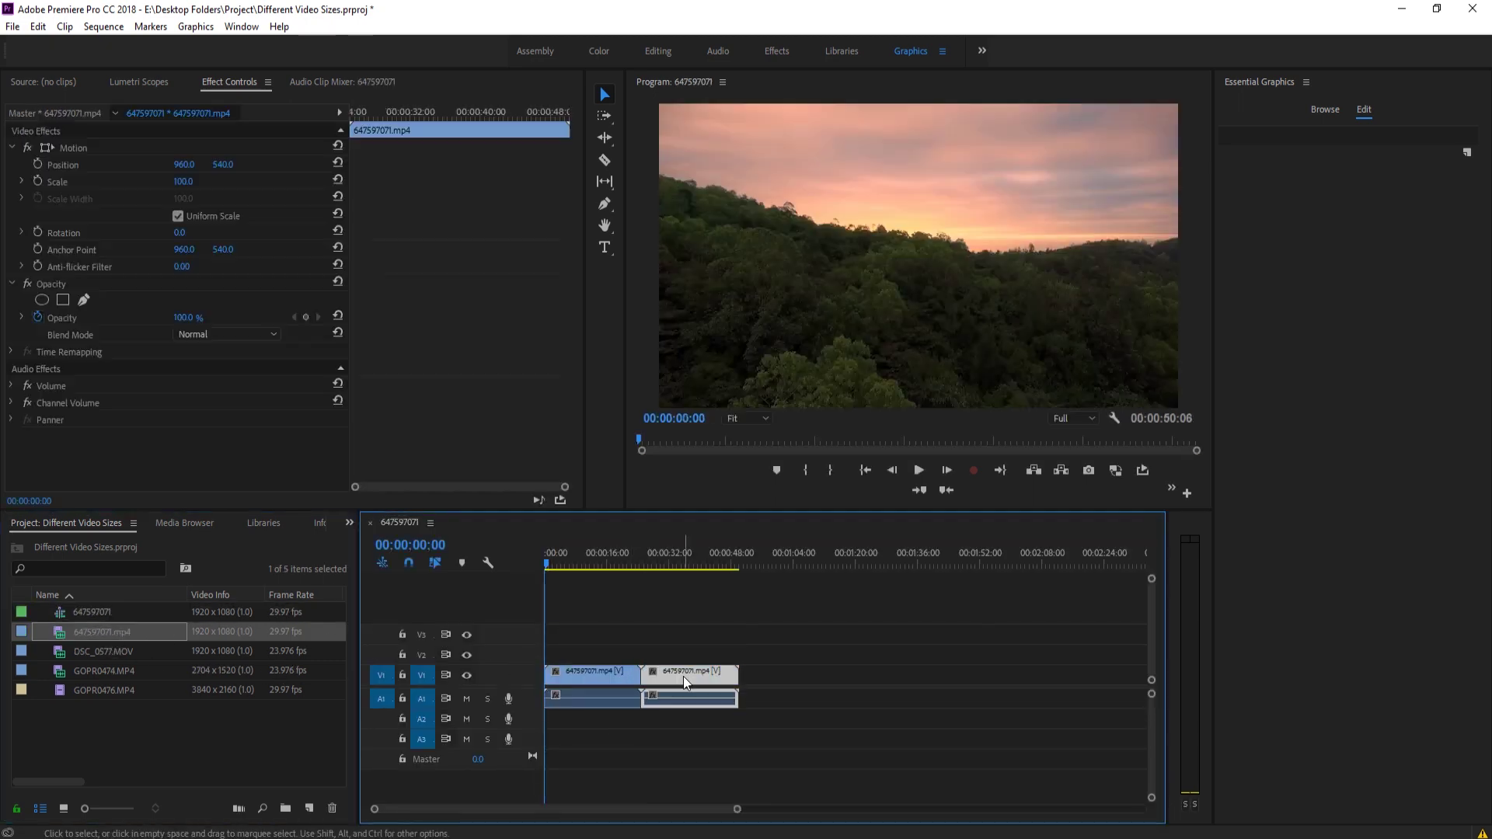
left_click(679, 562)
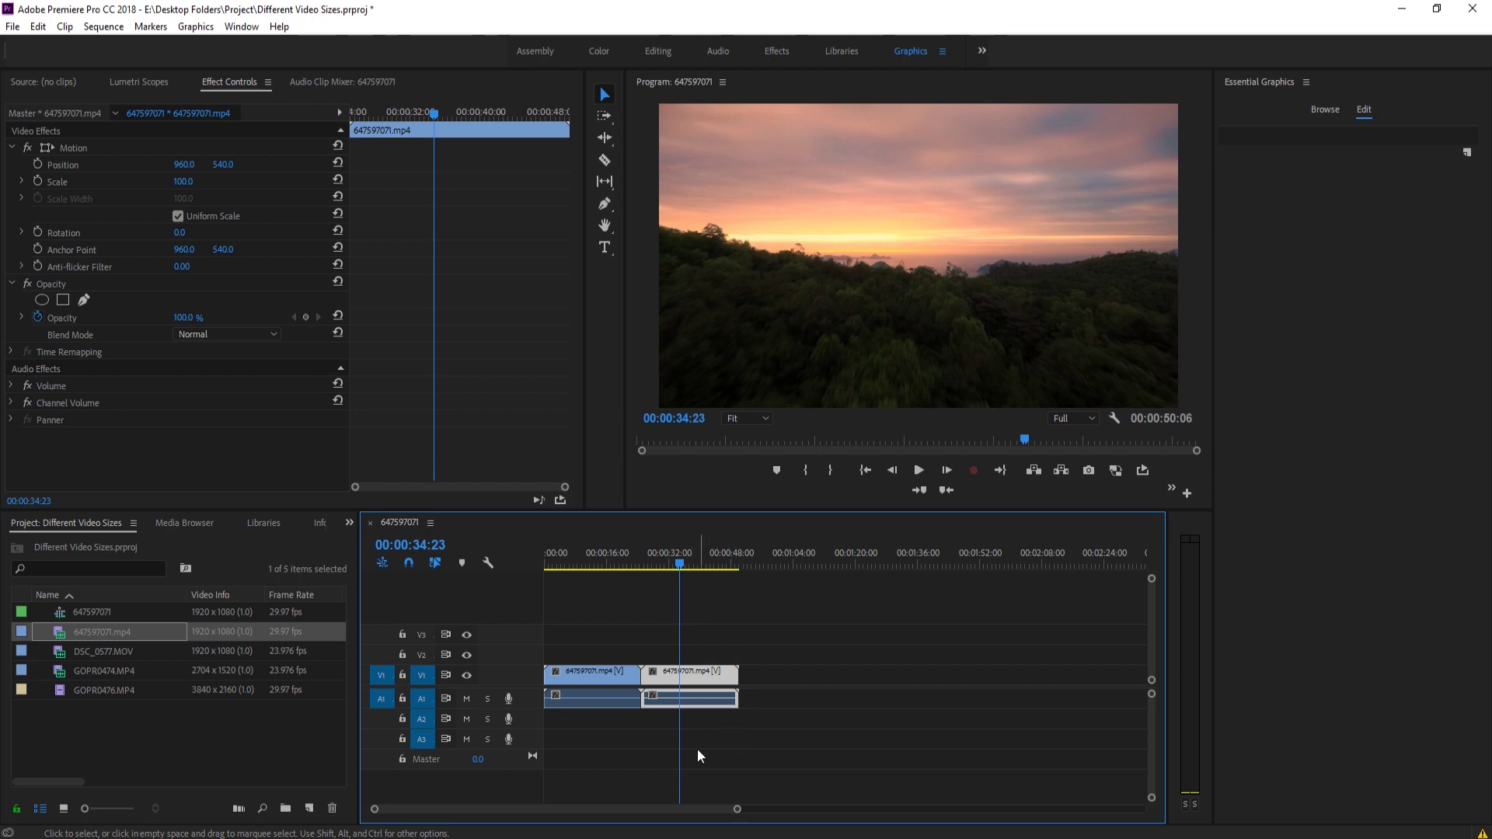
key("Delete")
left_click_drag(101, 651, 649, 688)
left_click_drag(207, 673, 688, 684)
left_click_drag(101, 690, 786, 706)
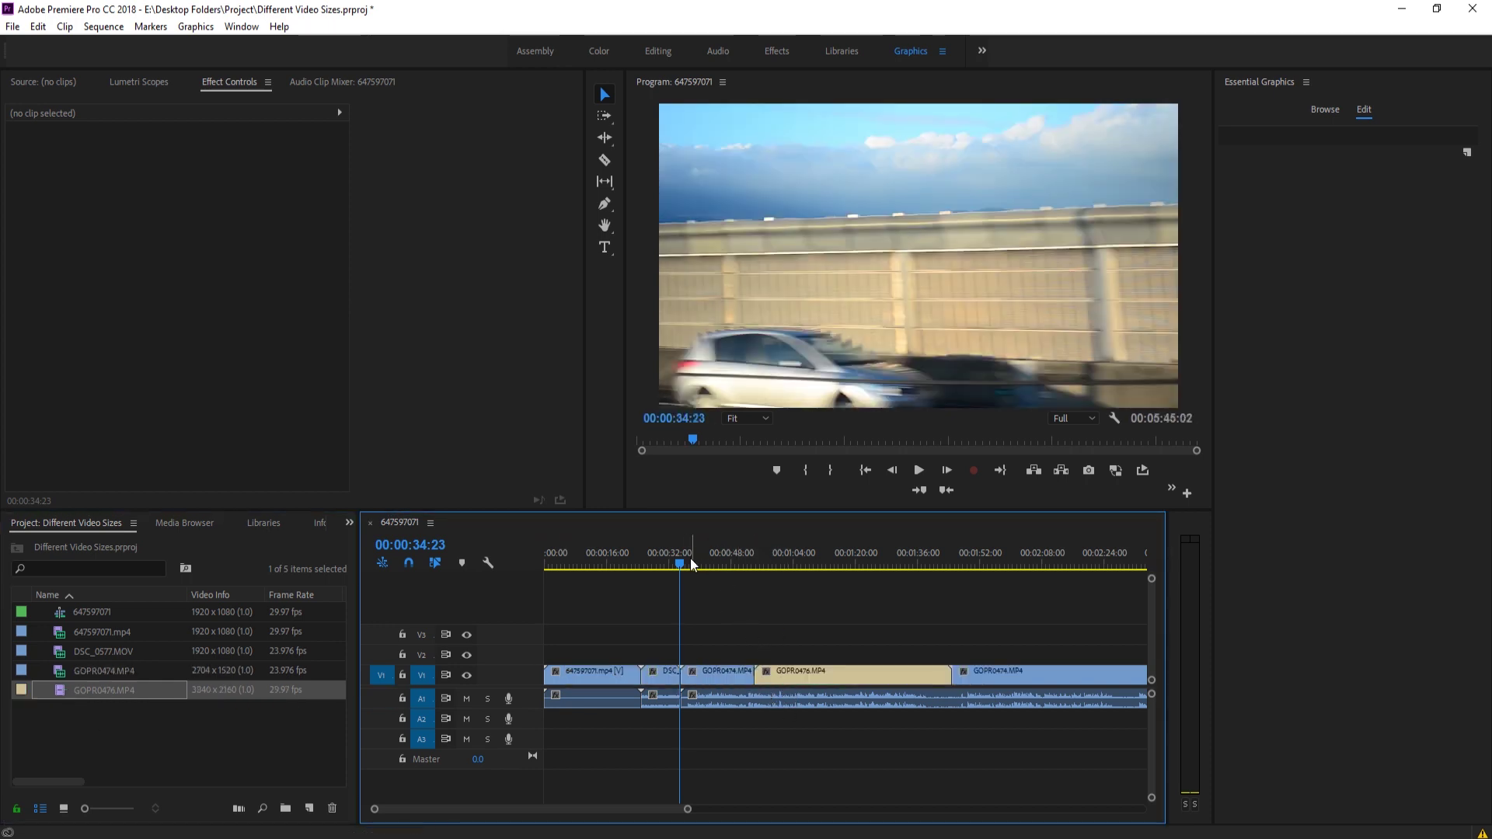
mouse_move(685, 563)
left_mouse_down()
mouse_move(783, 575)
mouse_move(701, 582)
left_mouse_up()
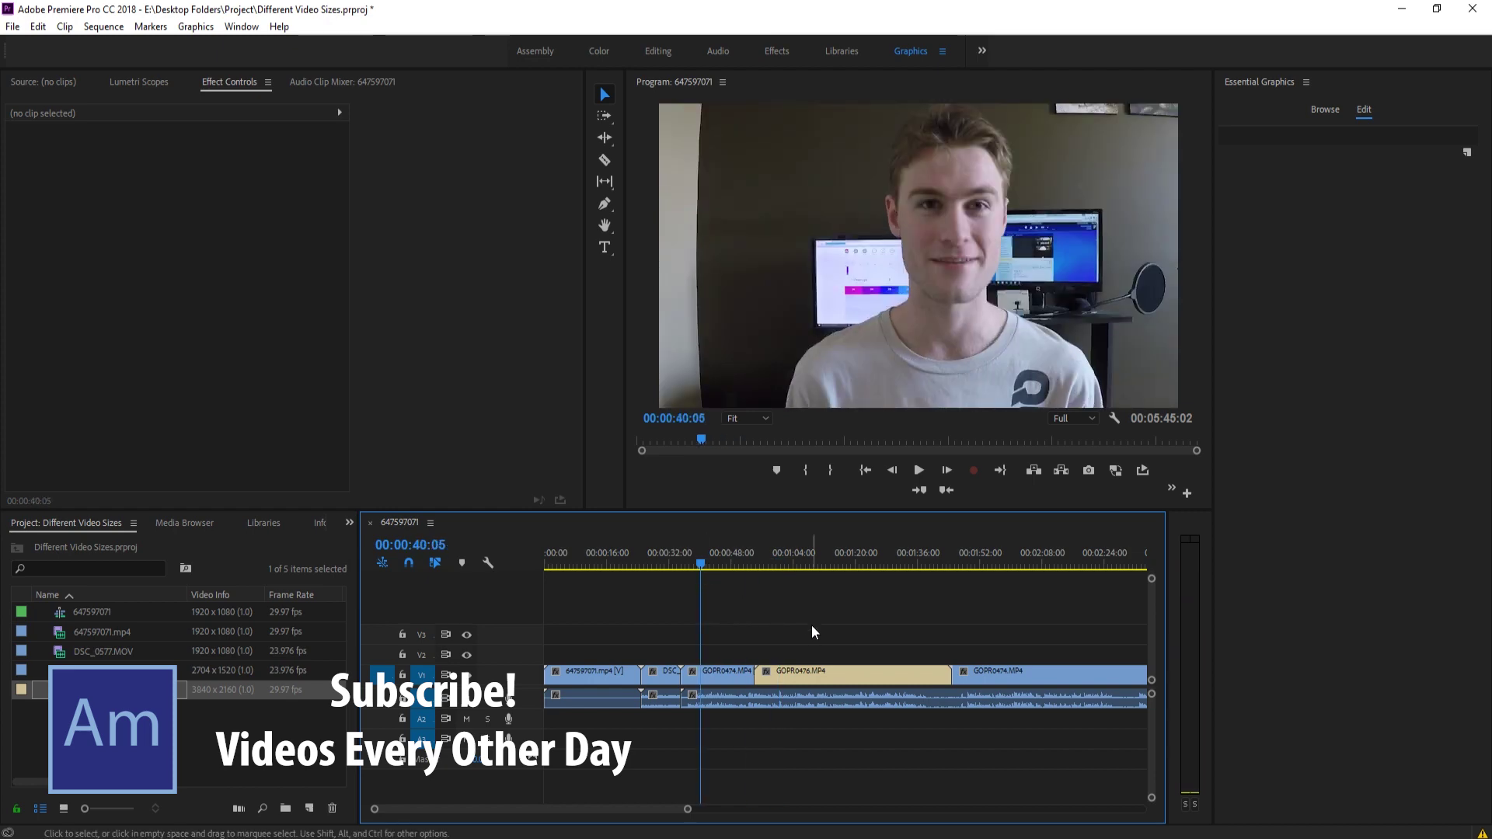
- Select all sequence clips and apply Clip > Video Options > Set to Frame Size
key("ctrl+a")
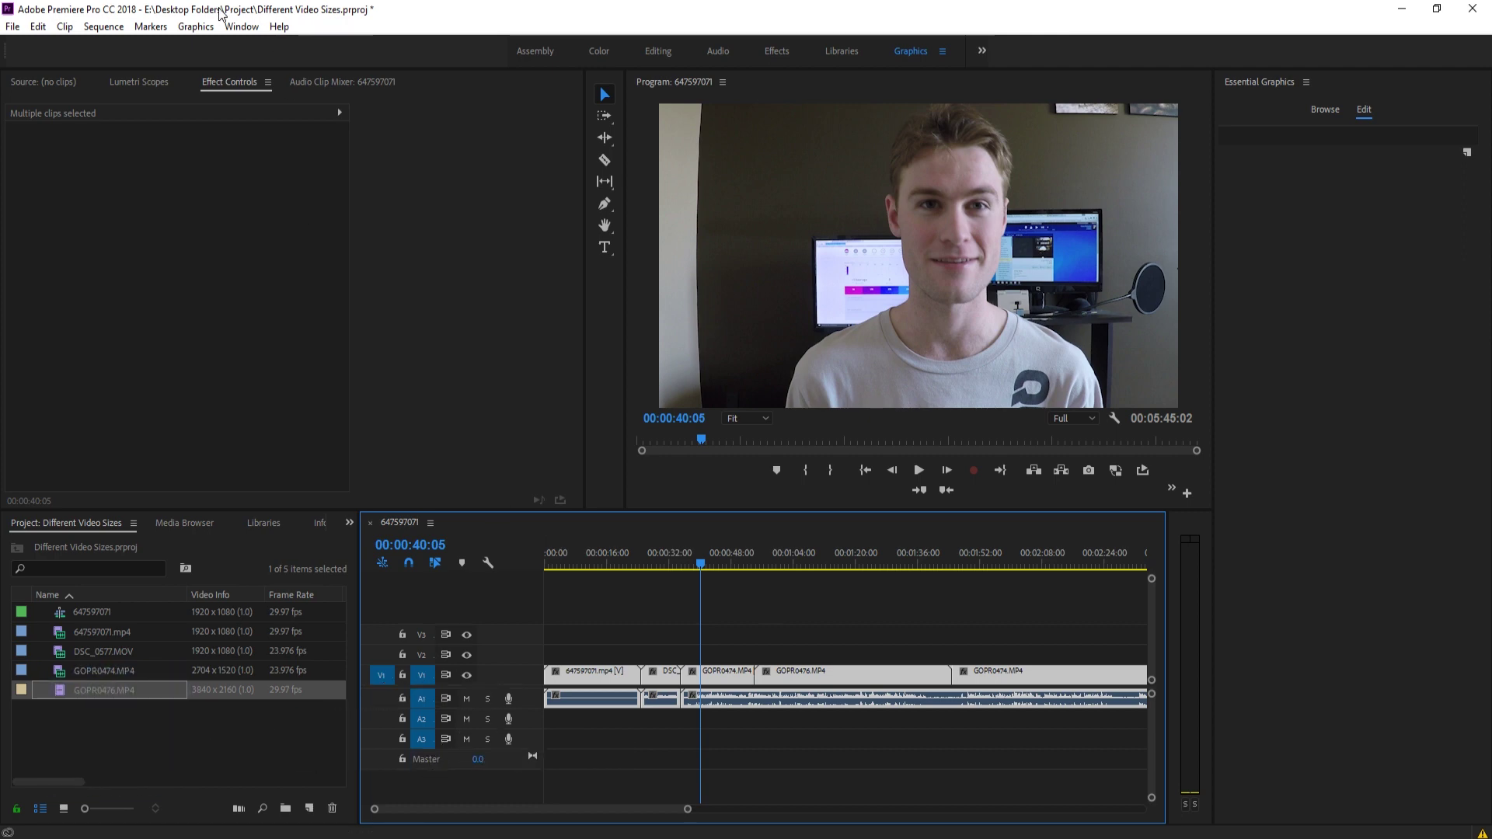
left_click(66, 27)
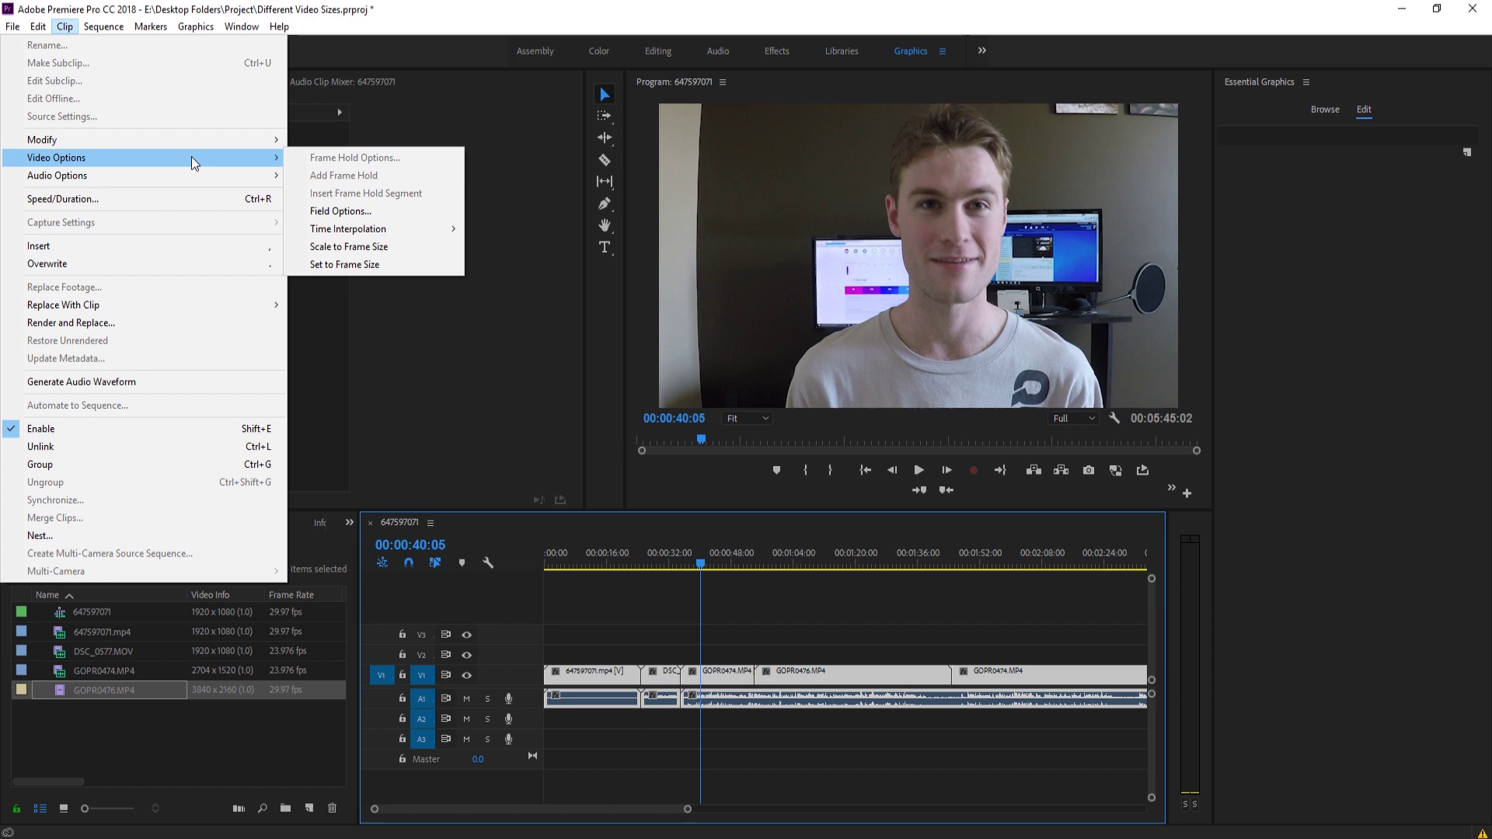
left_click(642, 575)
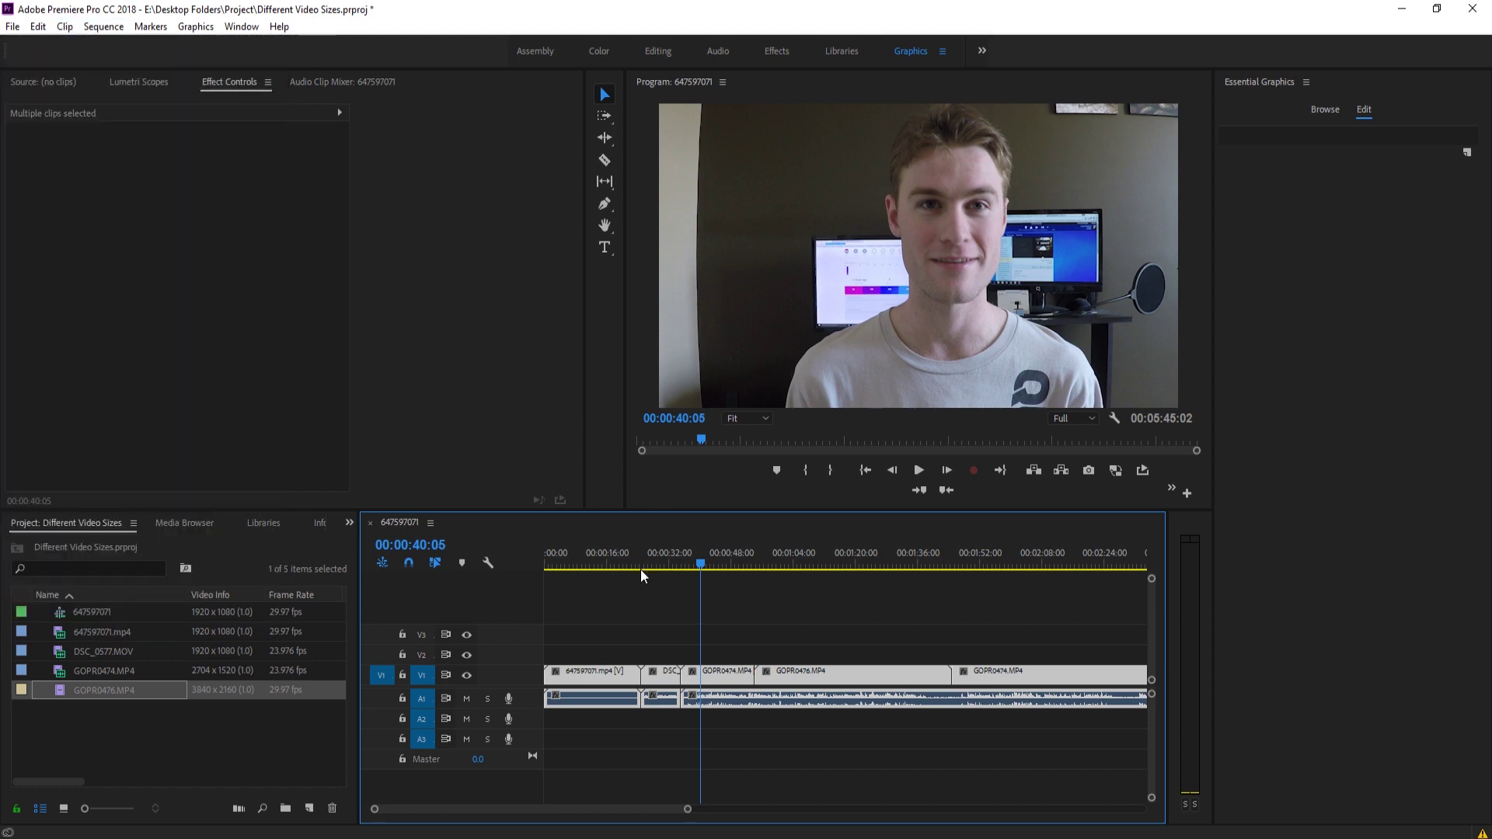
left_click(65, 27)
mouse_move(90, 156)
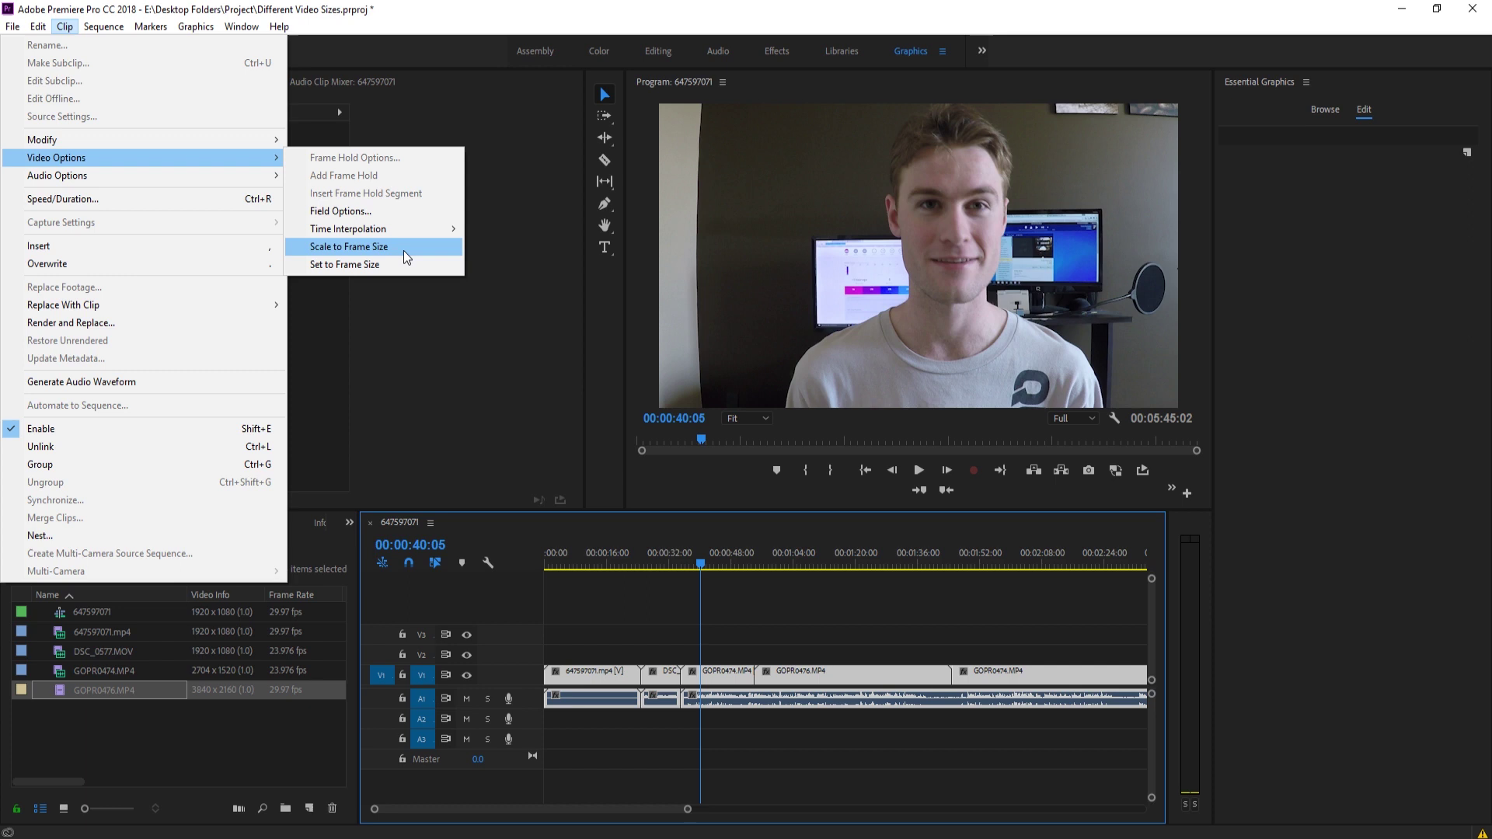
left_click(347, 272)
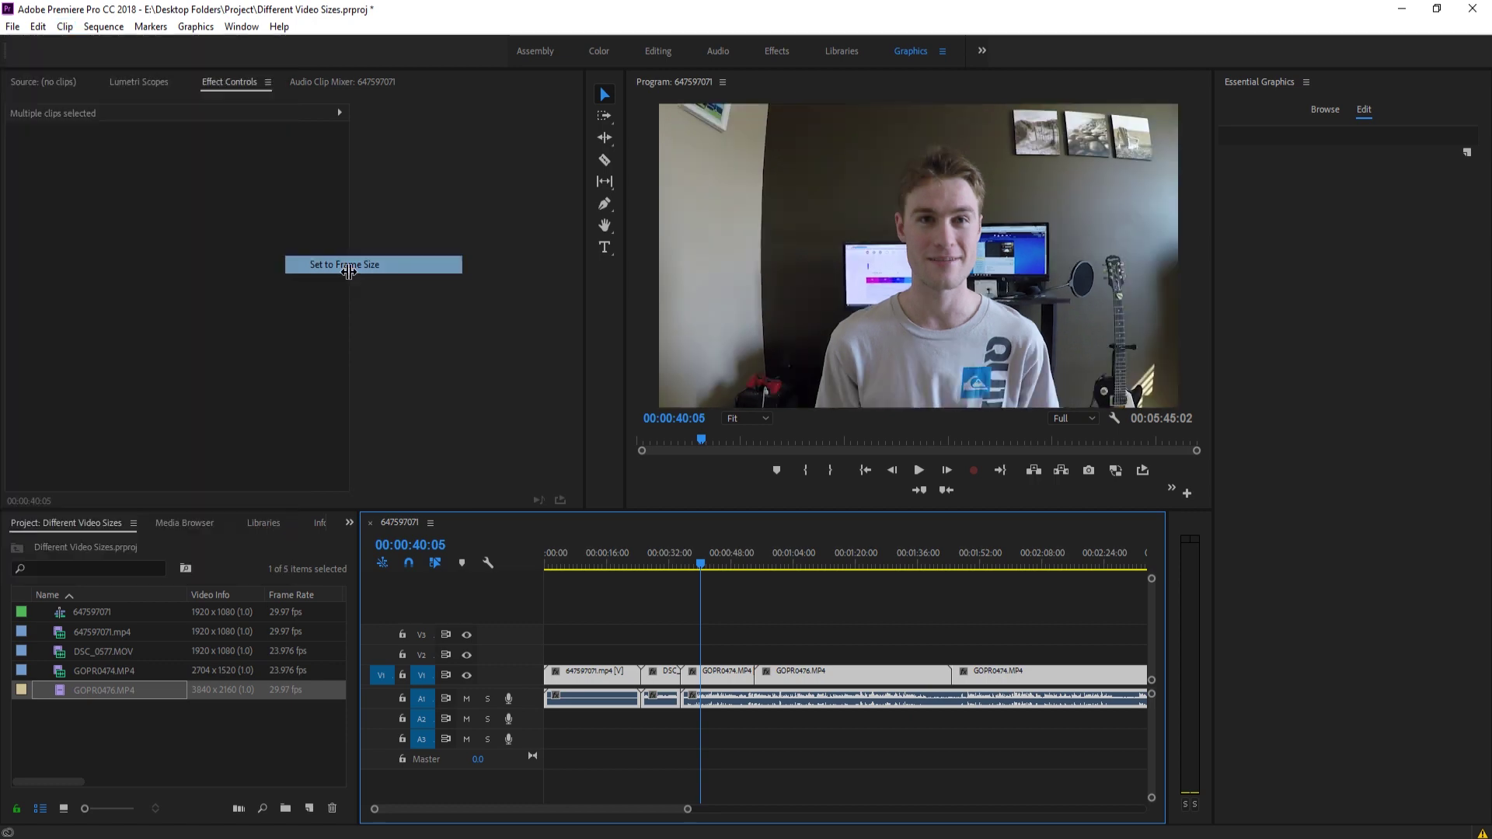
left_click(705, 639)
left_click(729, 673)
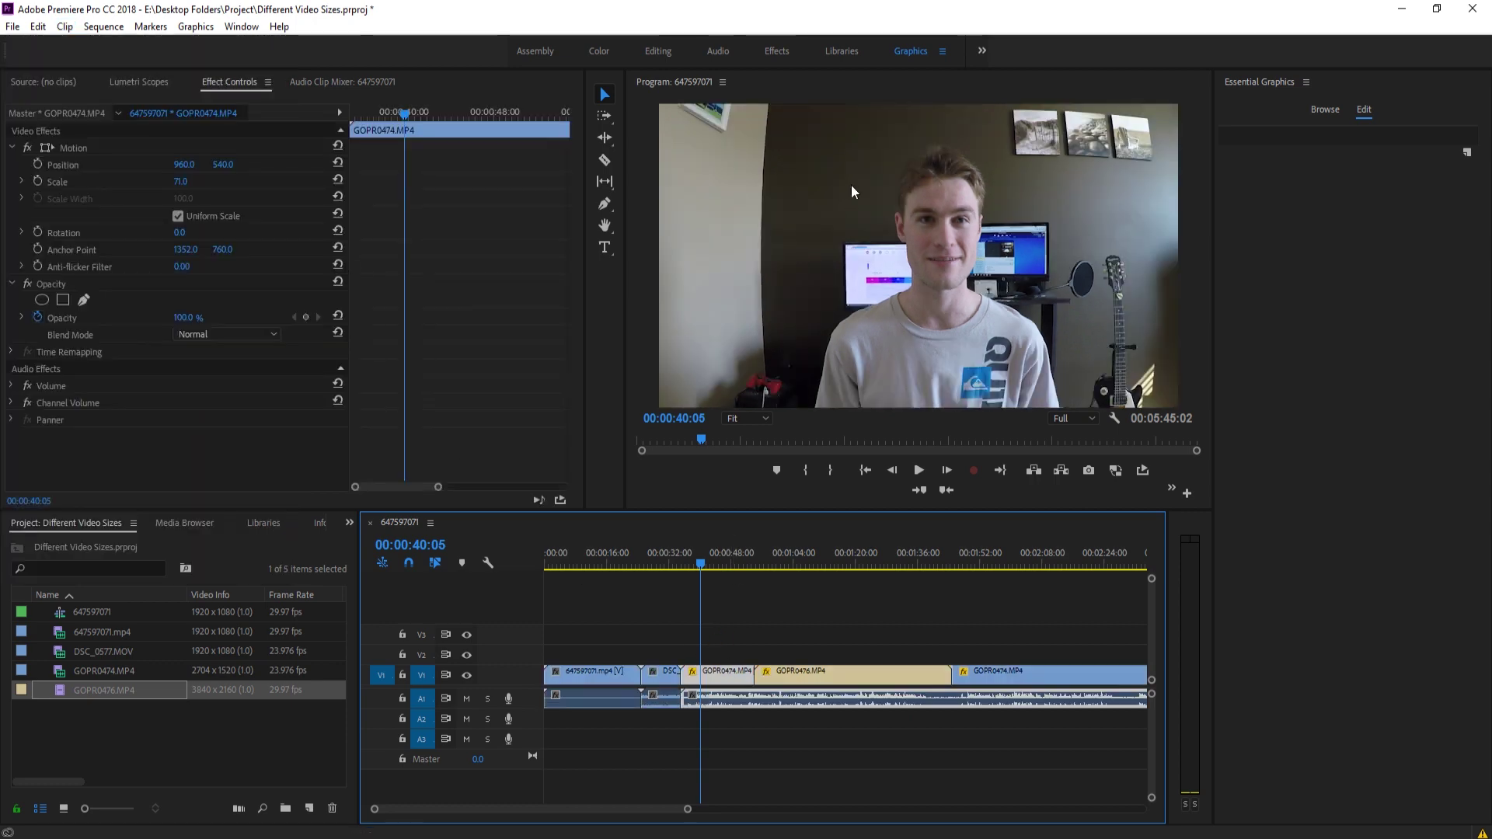
left_click(193, 179)
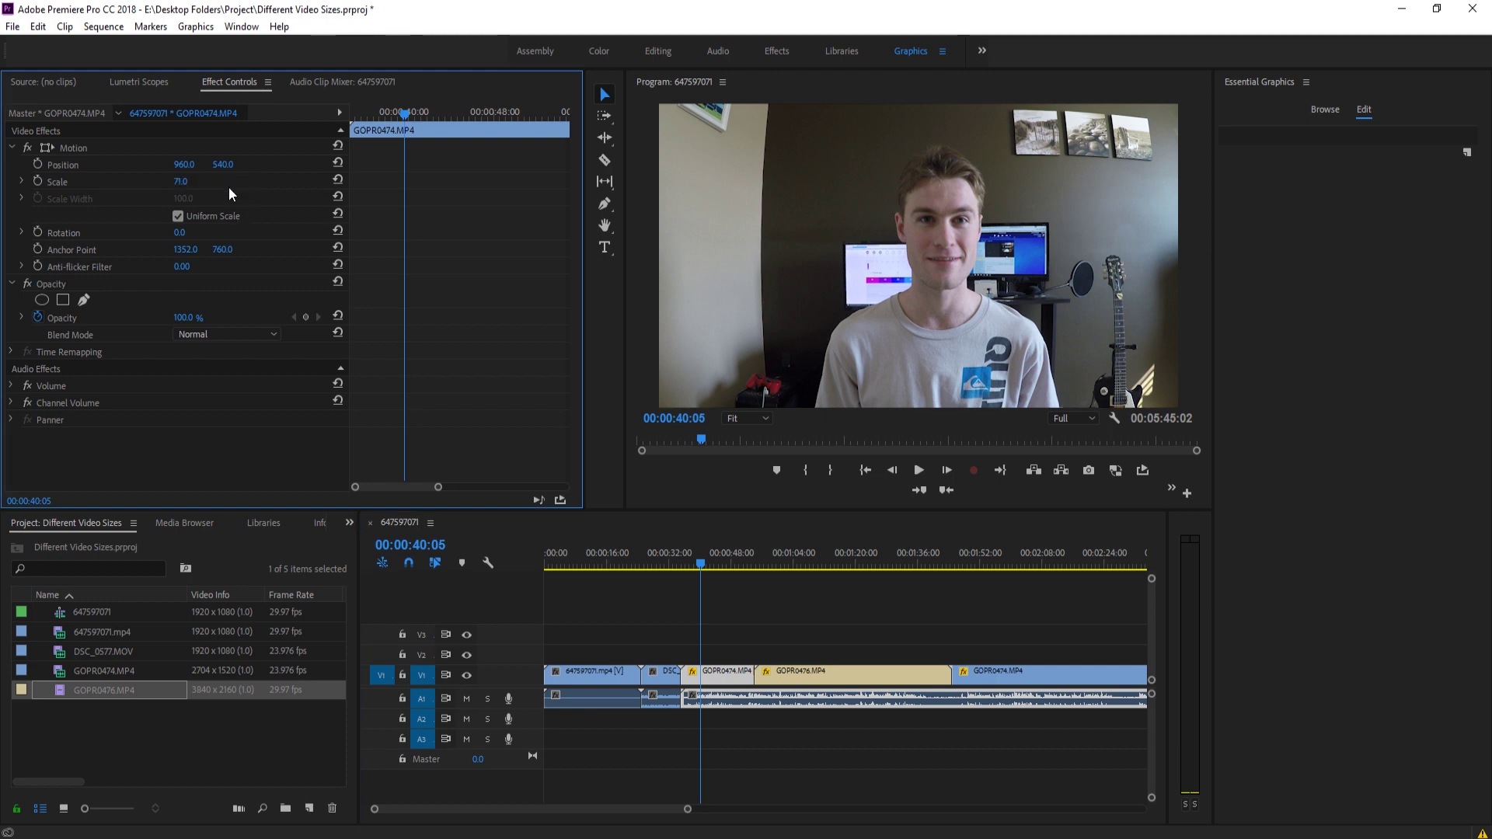
left_click(187, 181)
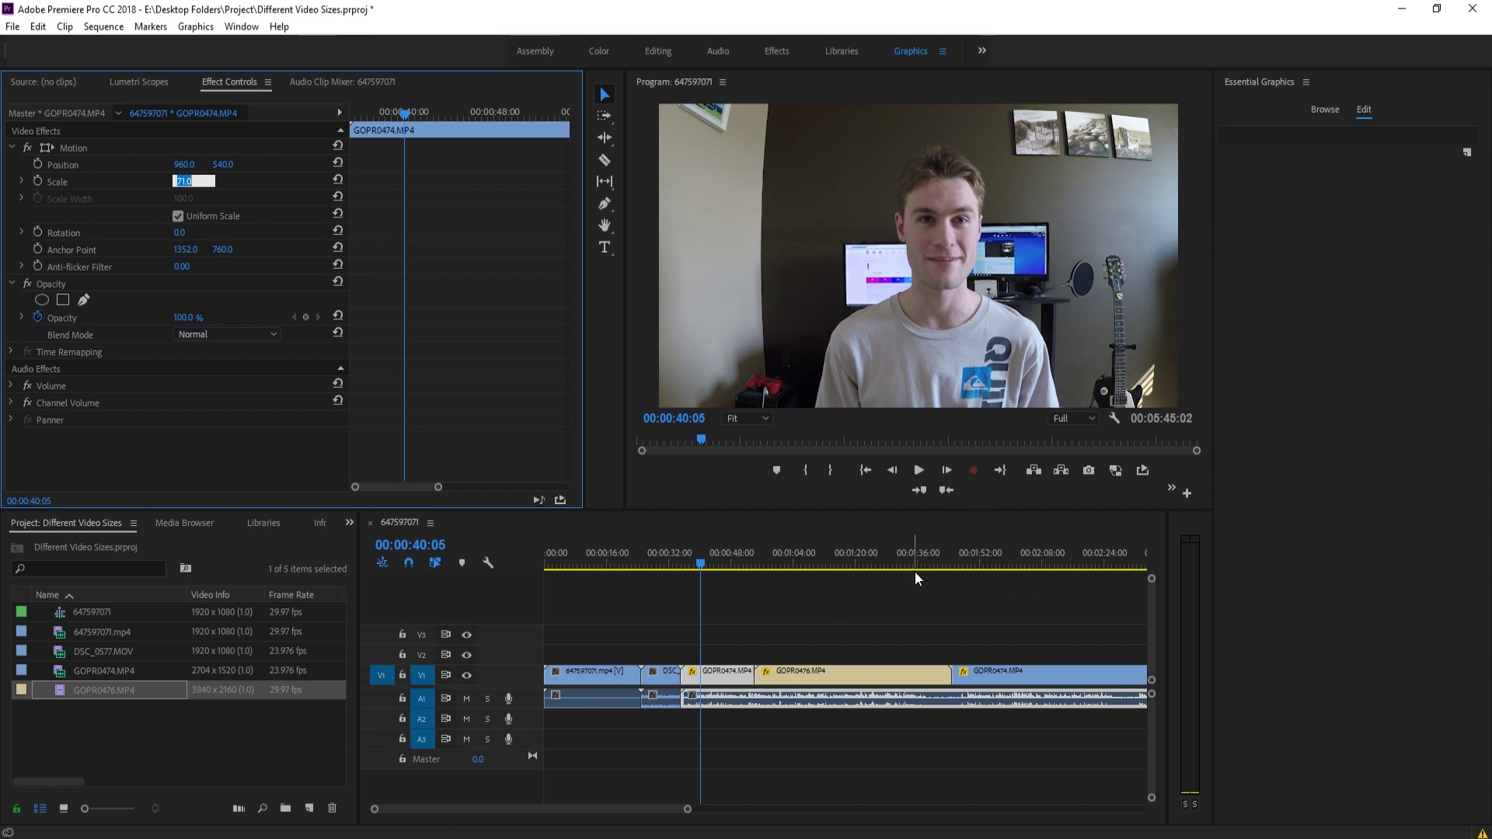
key("Return")
left_click_drag(706, 559, 844, 557)
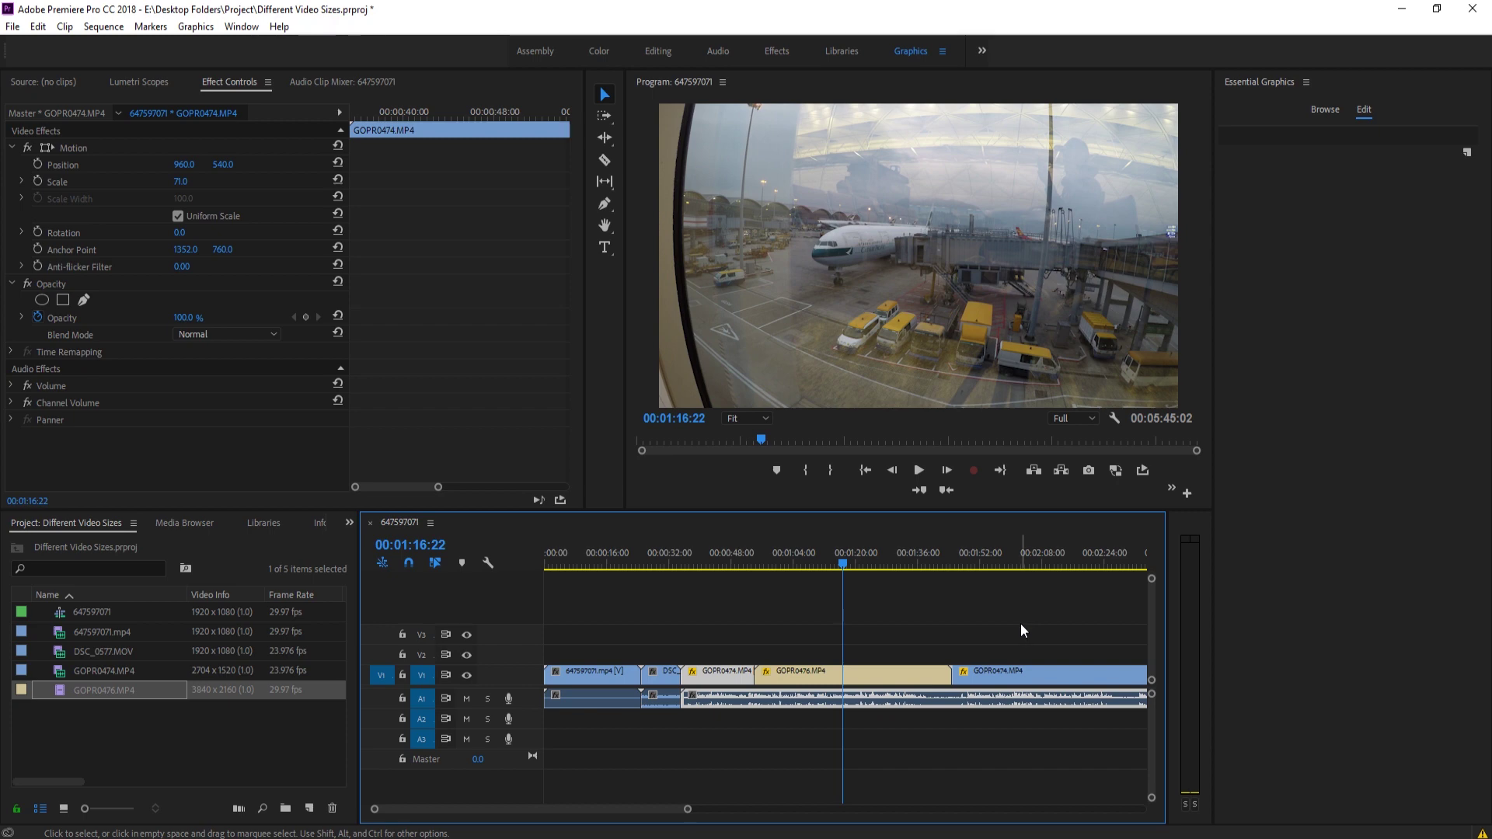
- Delete all clips from the sequence and every item from the project
left_click_drag(1023, 623, 545, 750)
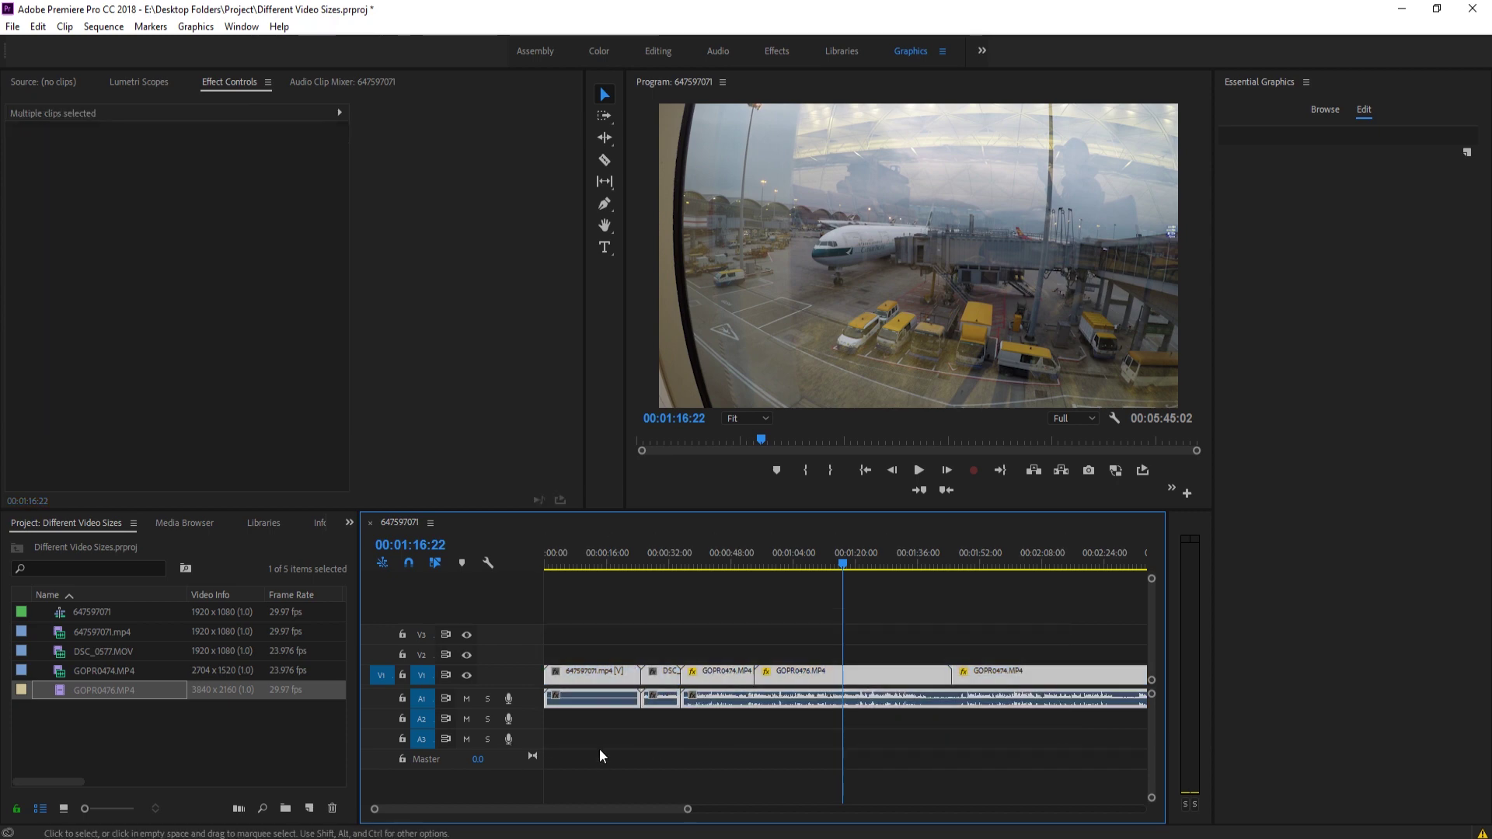
key("Delete")
scroll(203, 766, "down", 3)
key("ctrl+a")
key("Delete")
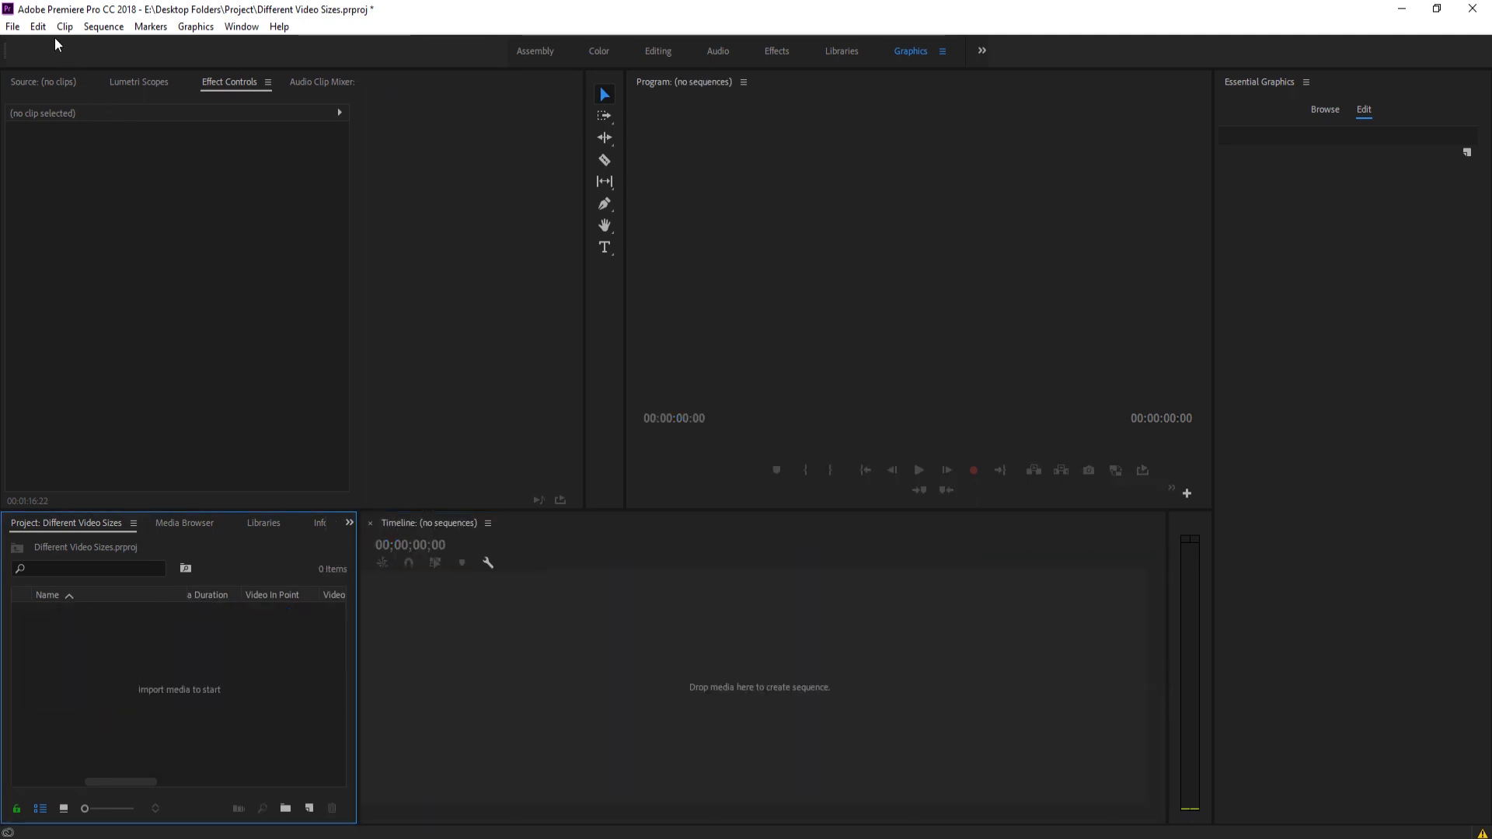
- Set Preferences > Media Default Media Scaling to 'Set to frame size' and confirm
left_click(13, 26)
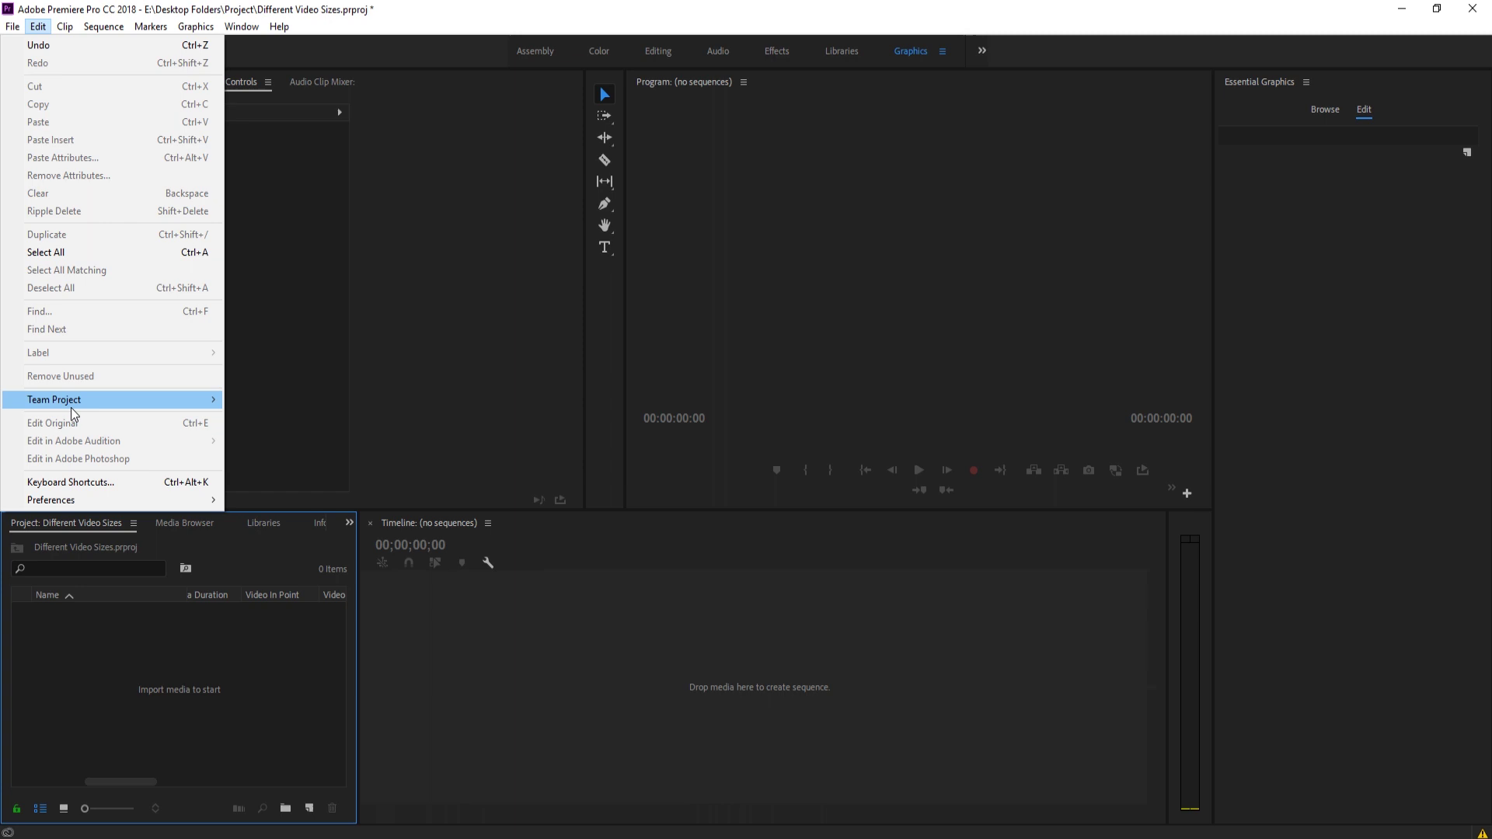
mouse_move(90, 501)
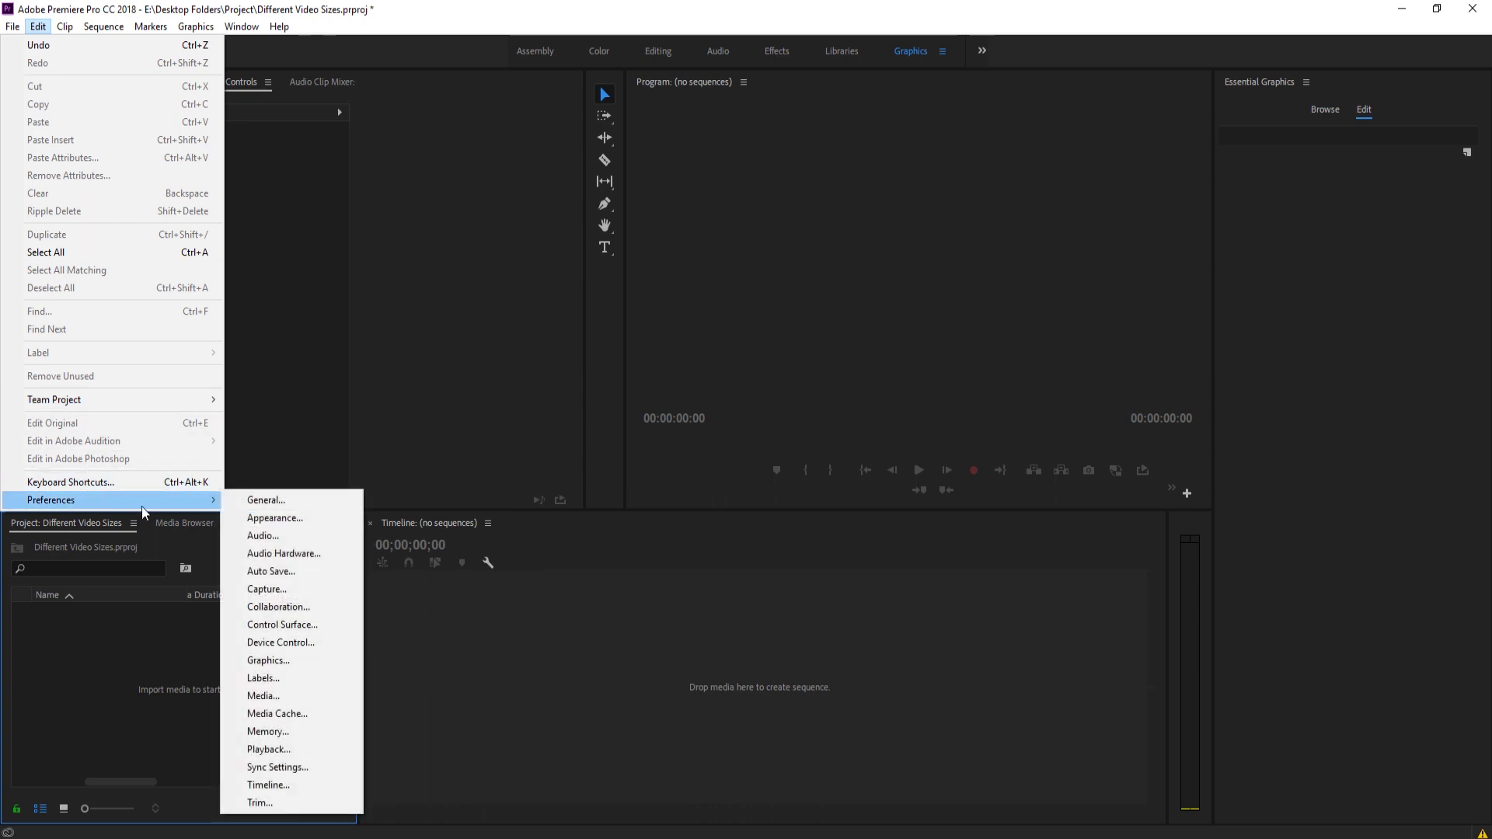
left_click(275, 701)
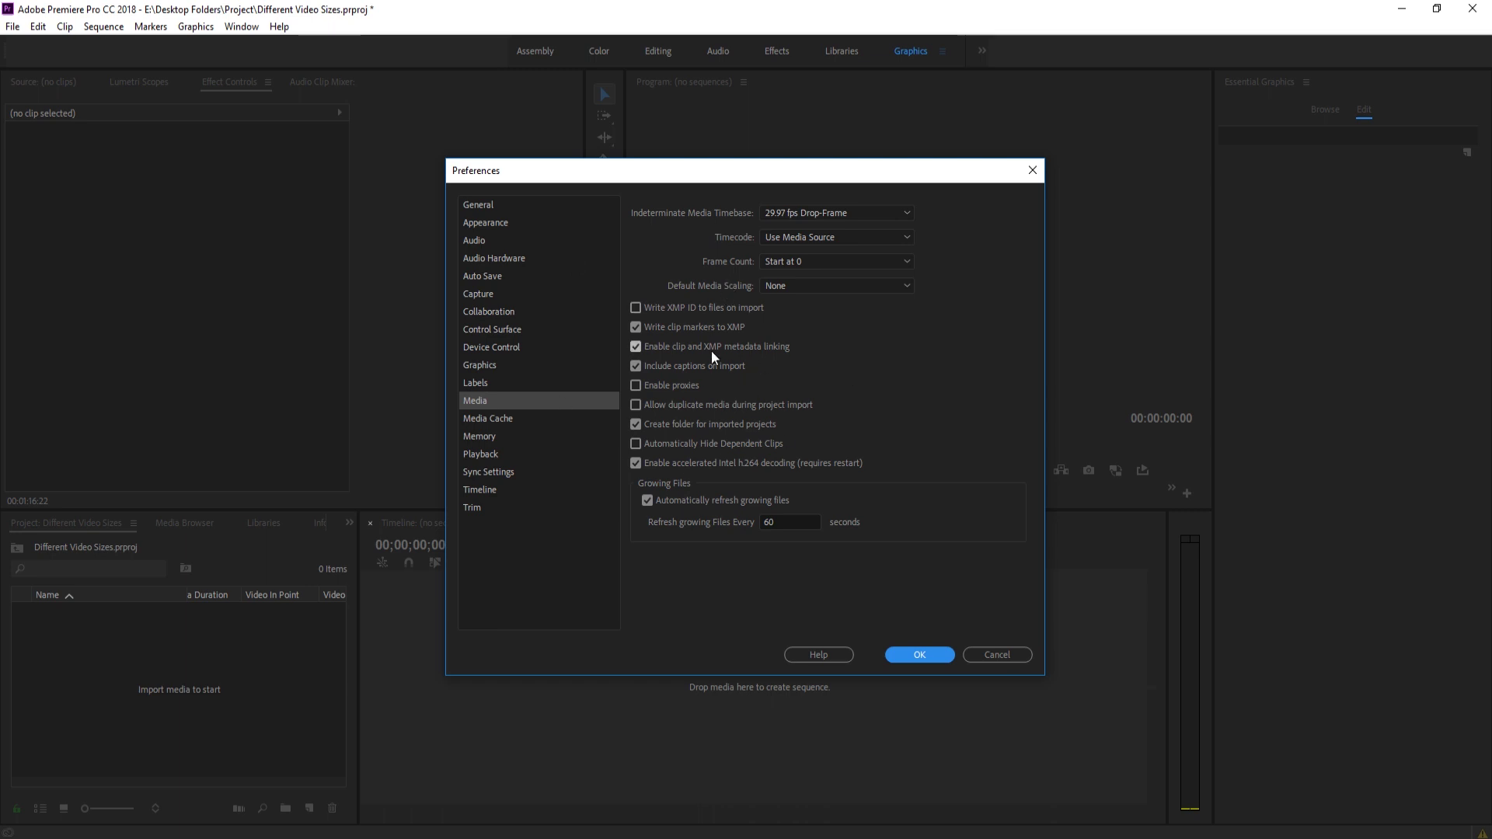
left_click(512, 205)
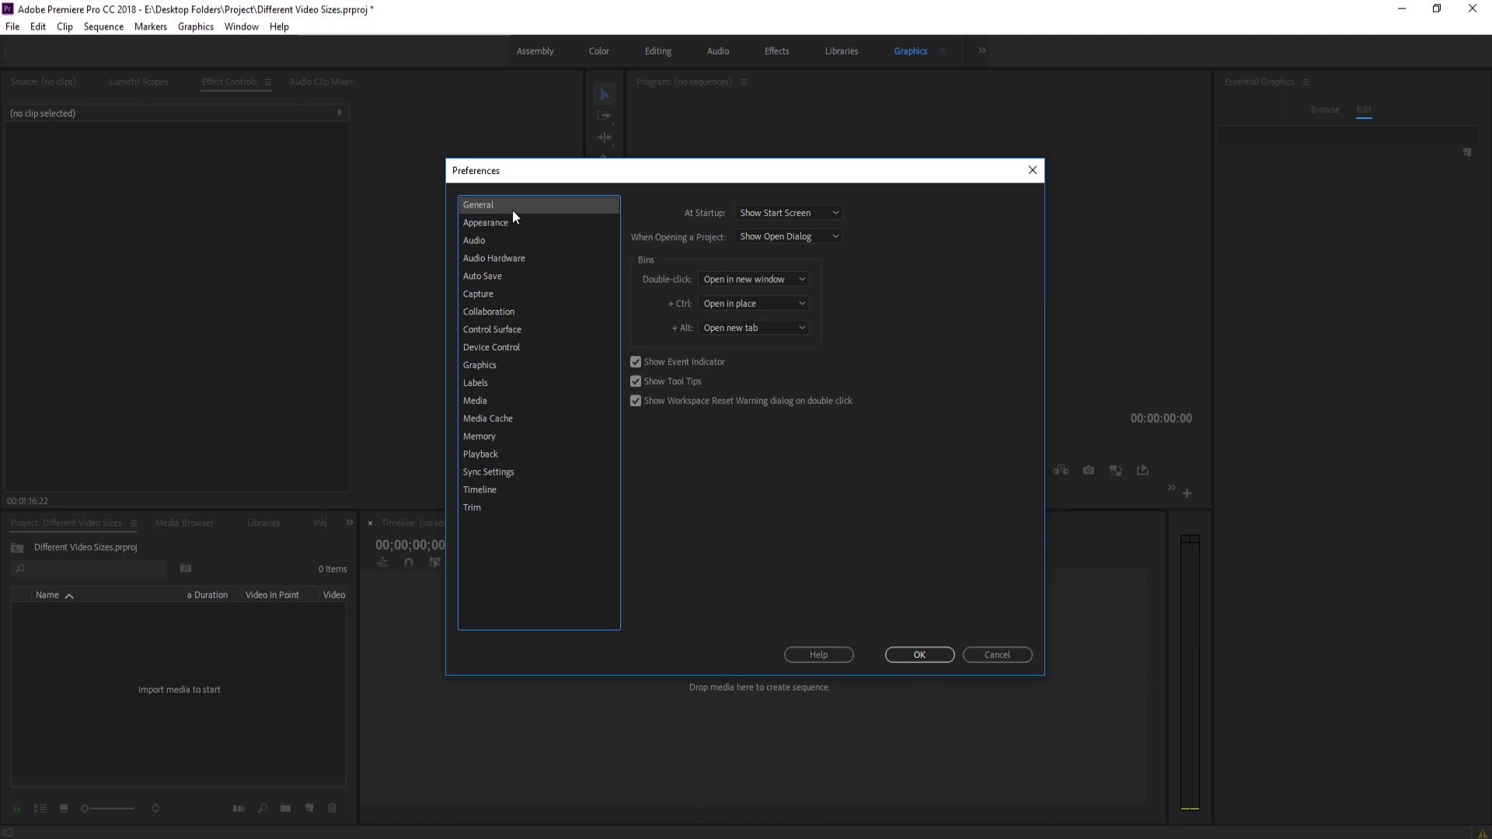
left_click(498, 403)
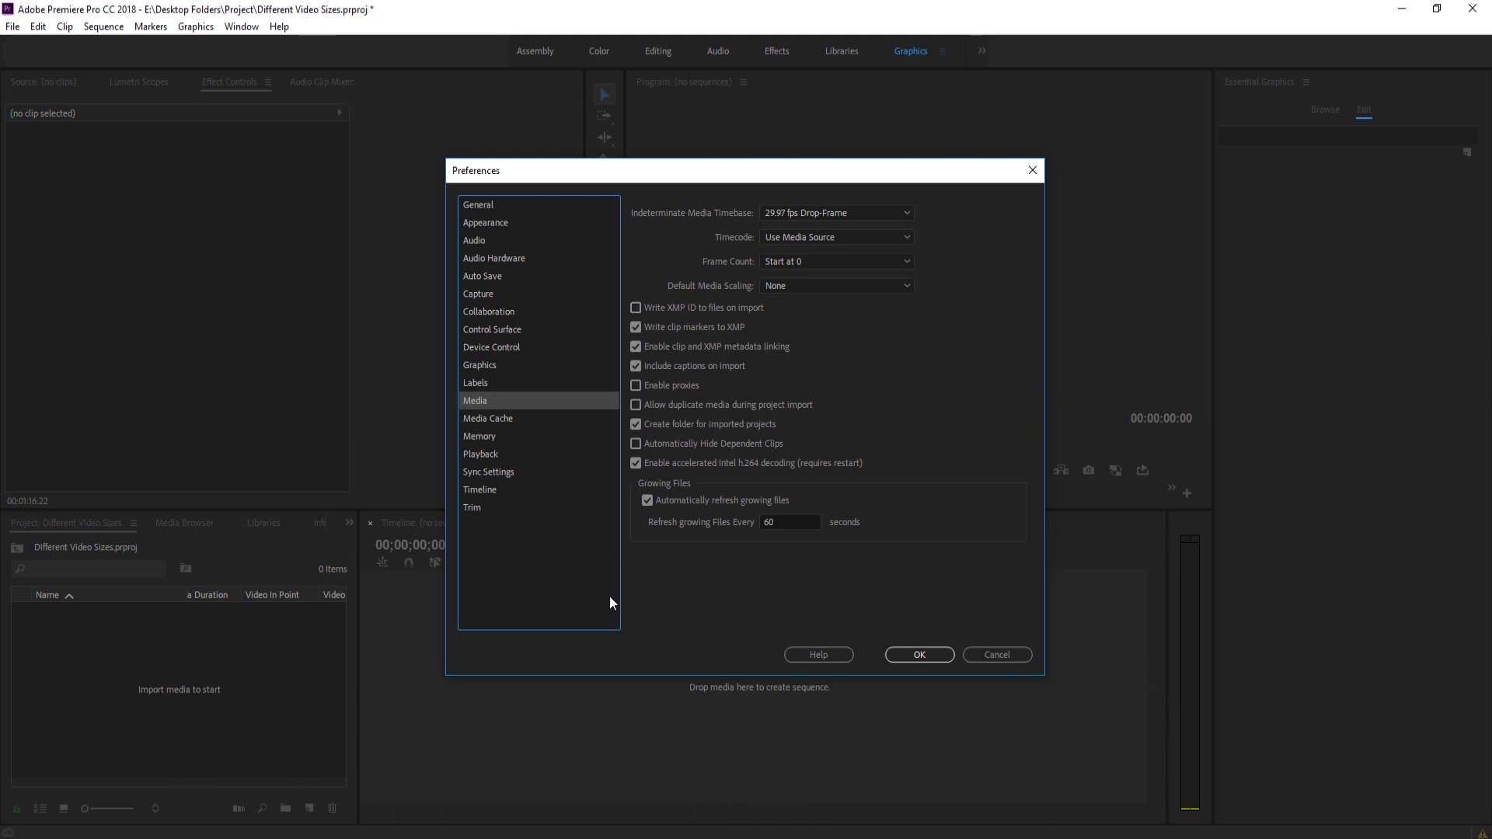
left_click(787, 283)
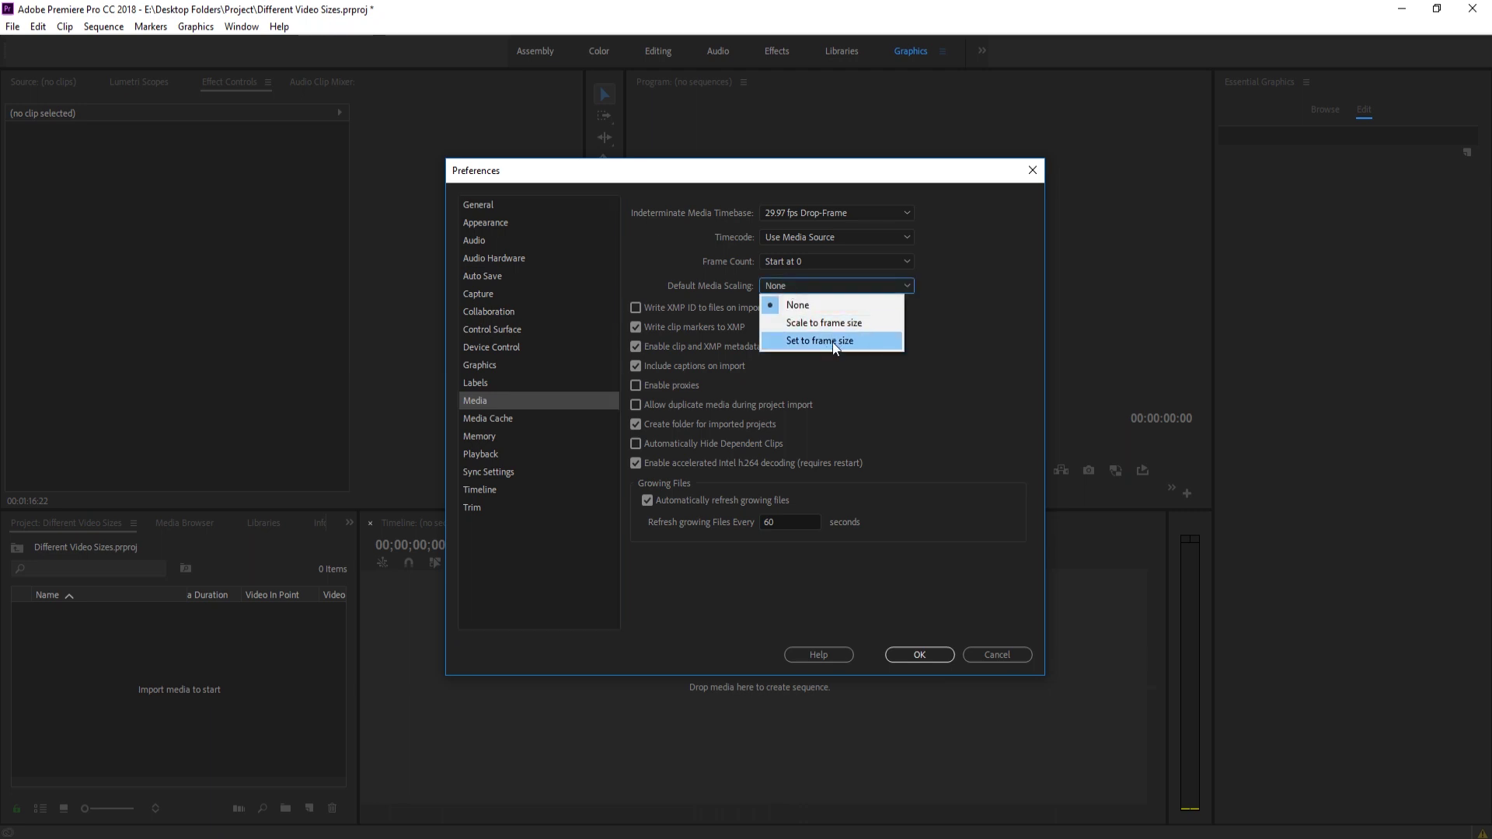
left_click(833, 342)
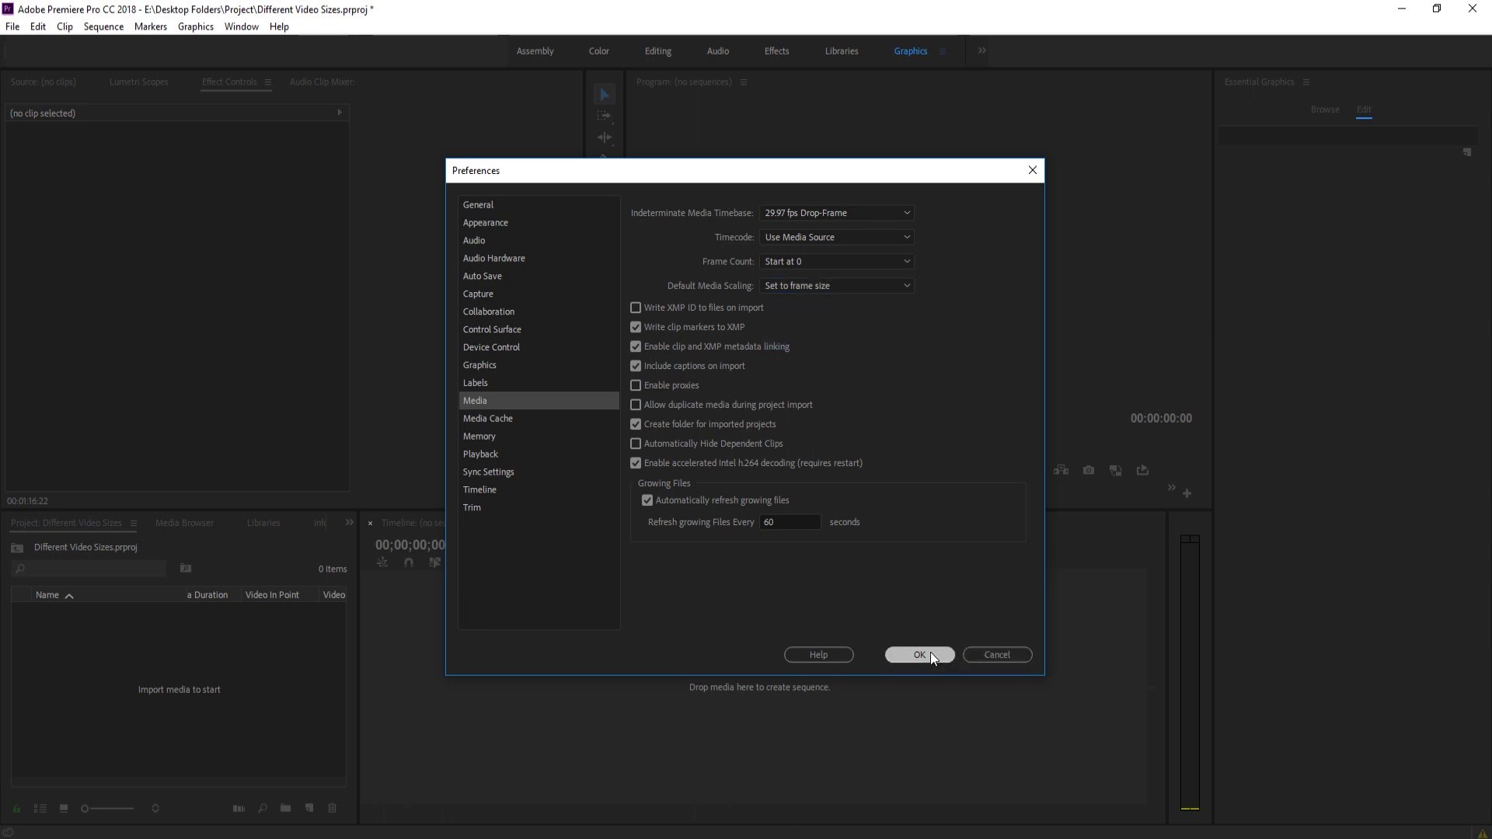
left_click(802, 289)
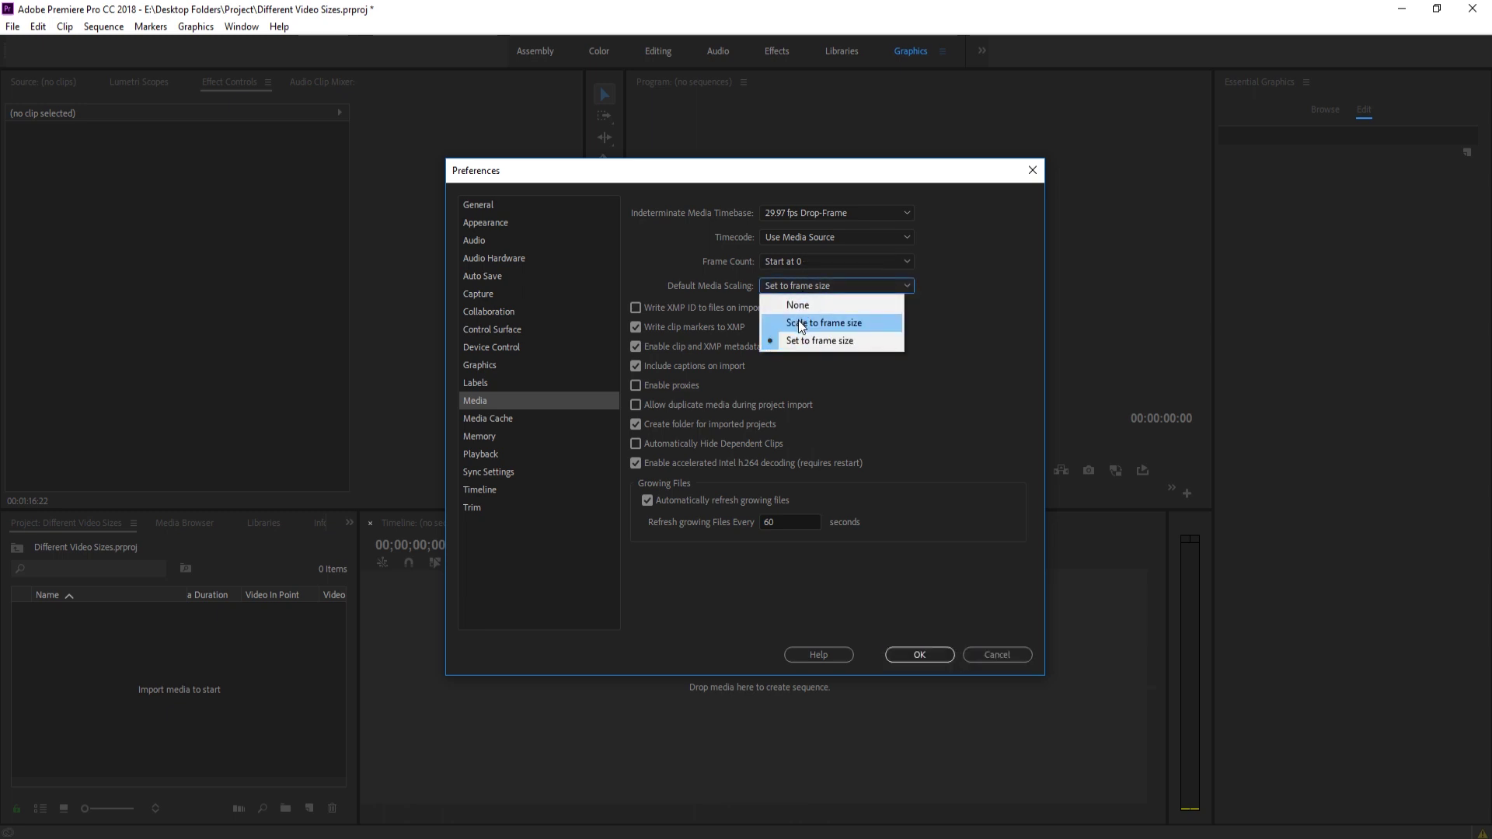
left_click(808, 342)
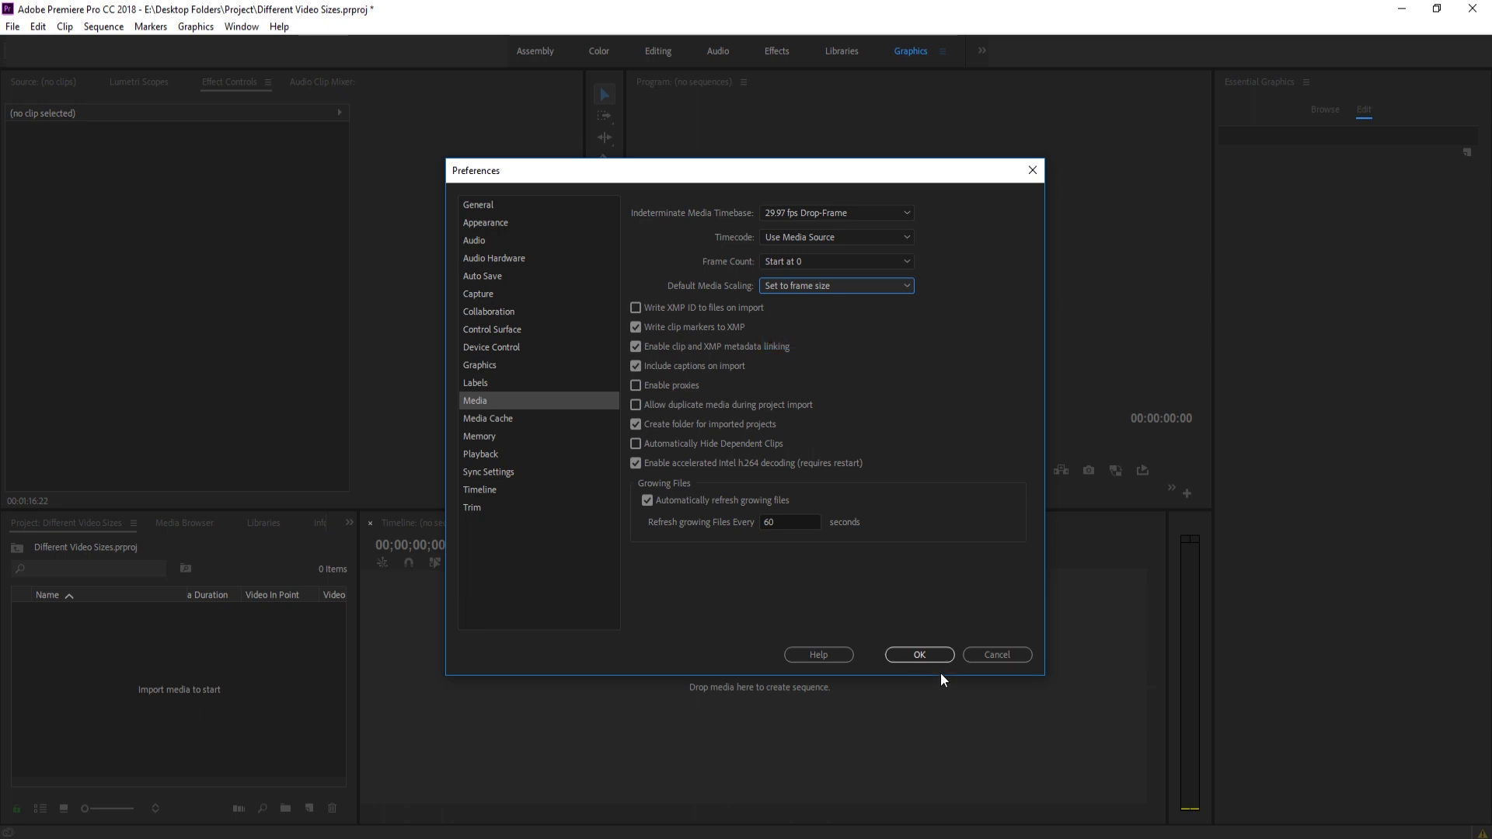
left_click(923, 652)
- Import all four video files into the project
right_click(185, 678)
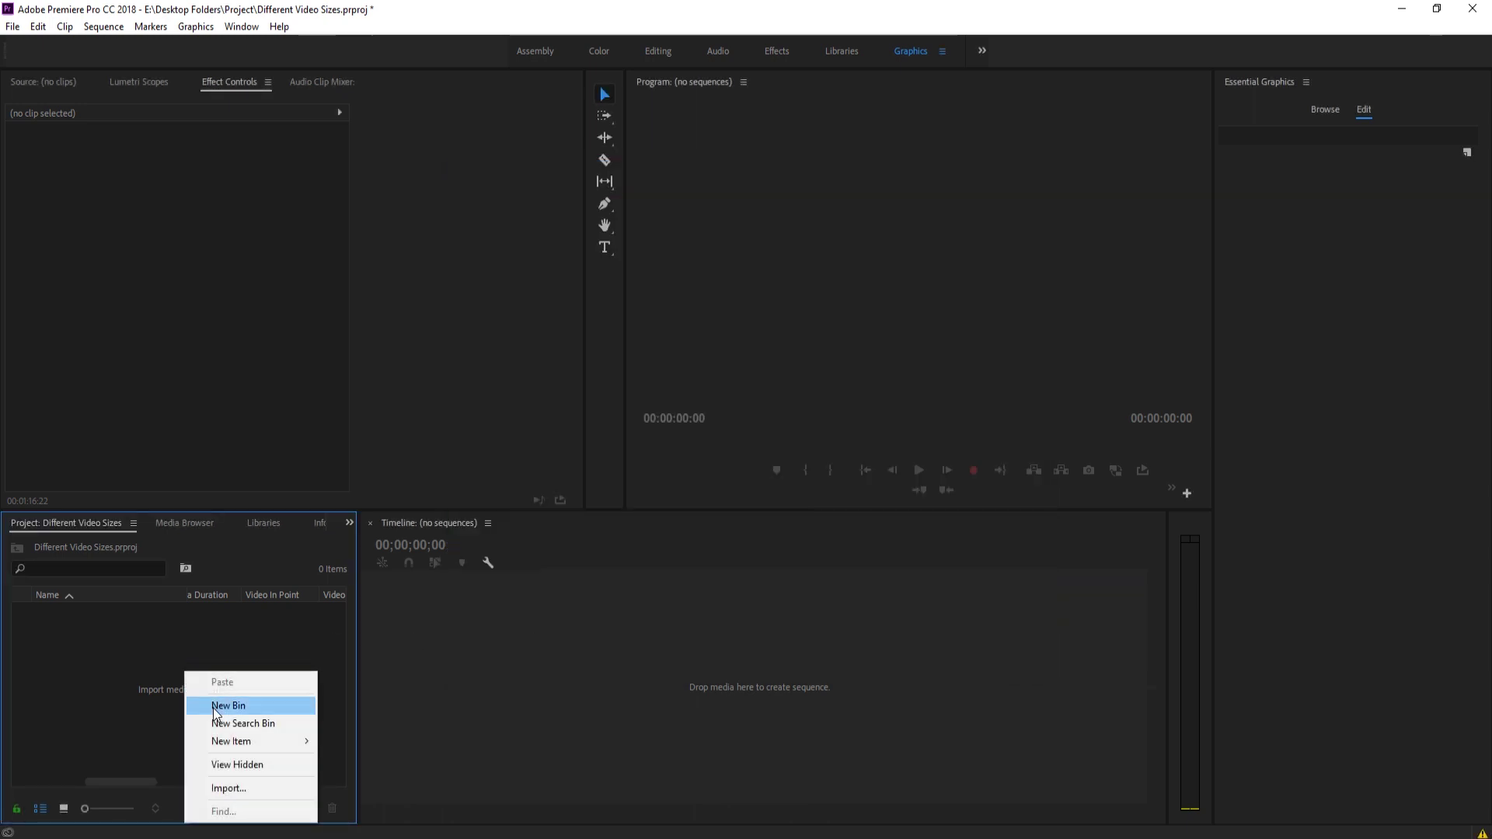
left_click(234, 788)
key("ctrl+a")
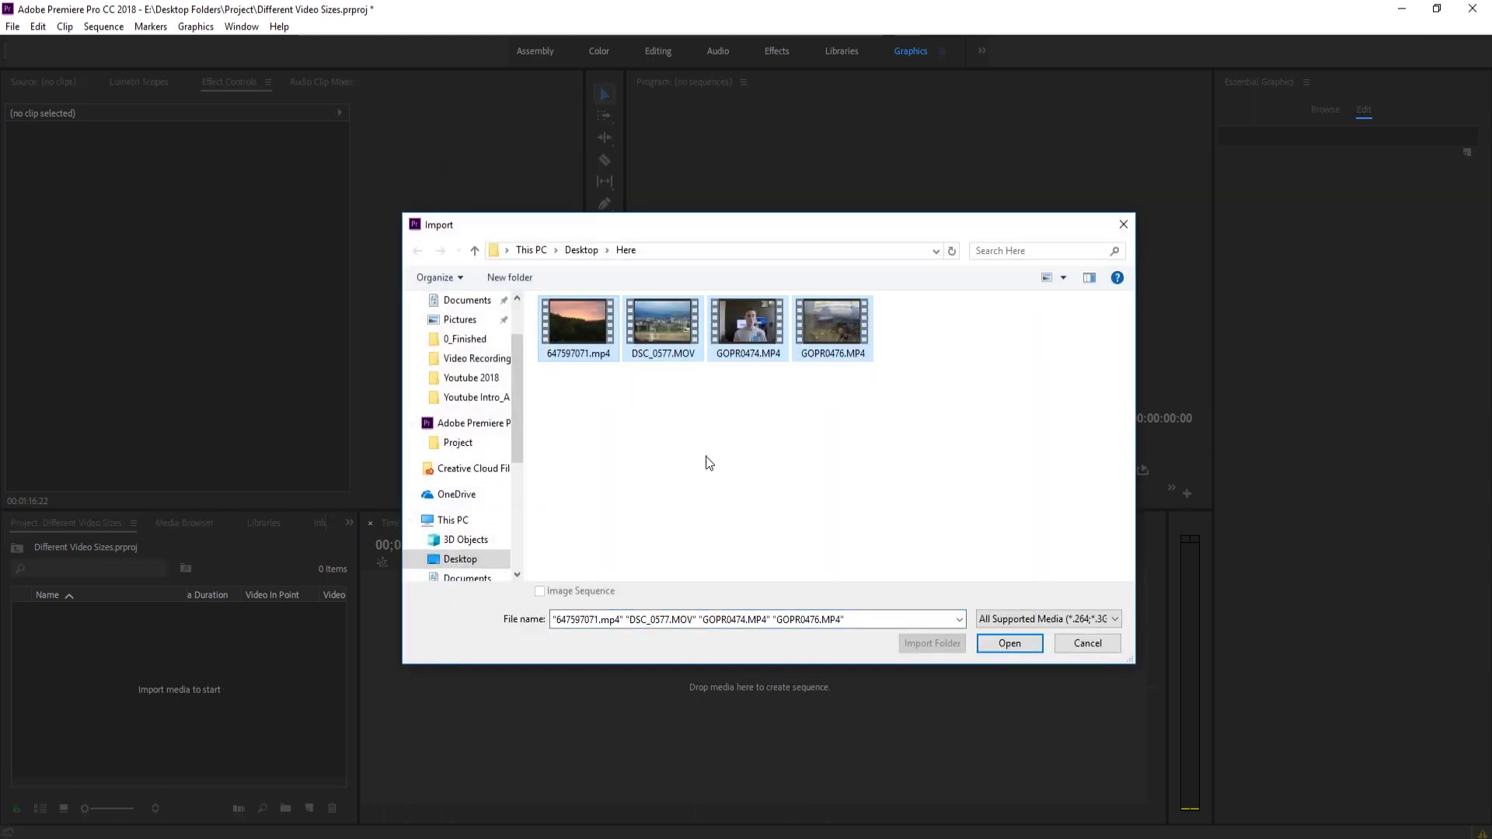
left_click(1007, 644)
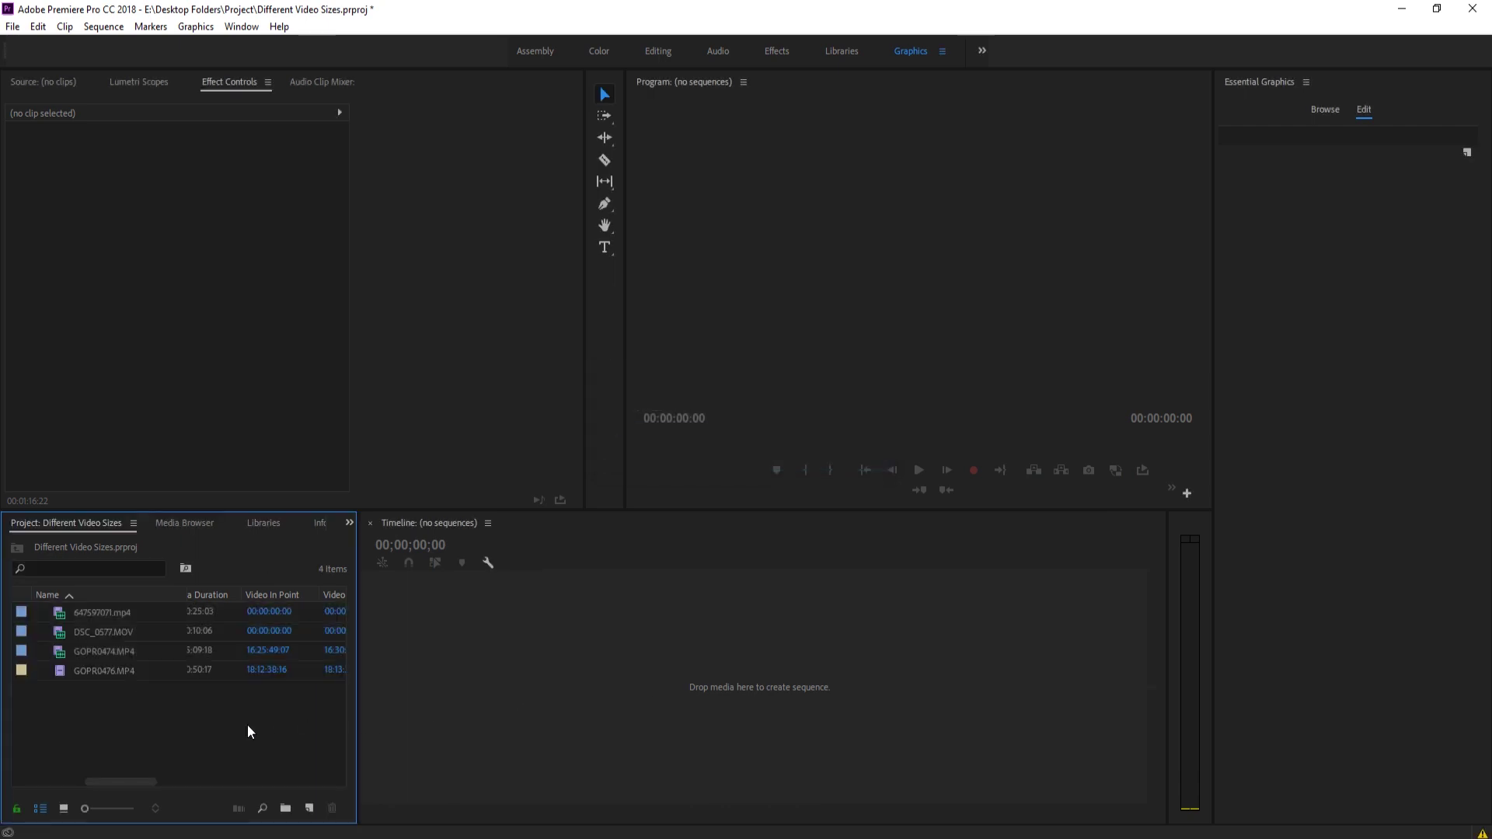
- Create a 647597071.mp4 sequence and append DSC_0577.MOV, GOPR0474.MP4 and GOPR0476.MP4 after it
left_click(118, 613)
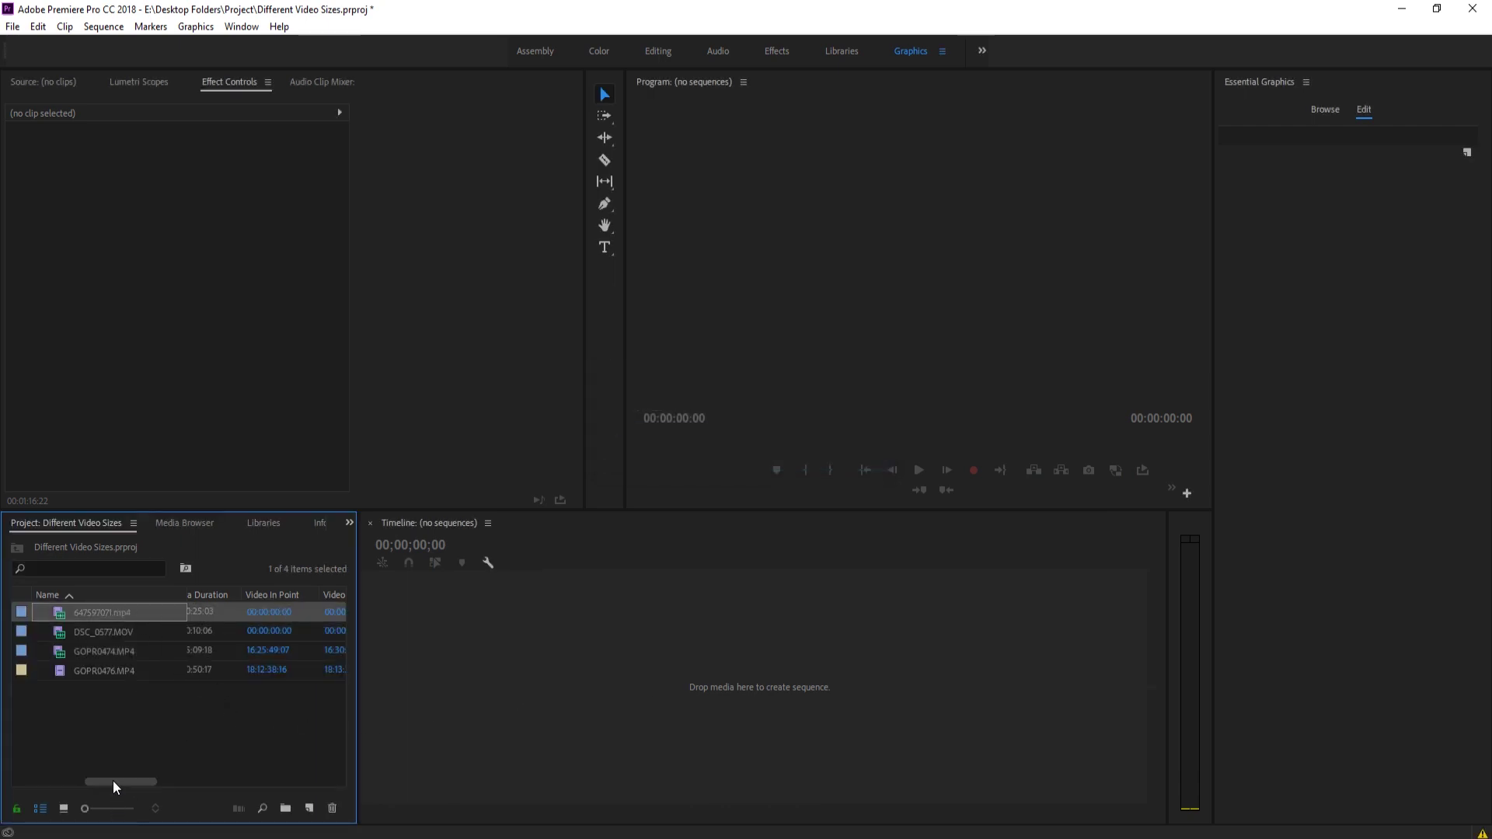
left_click_drag(114, 780, 39, 780)
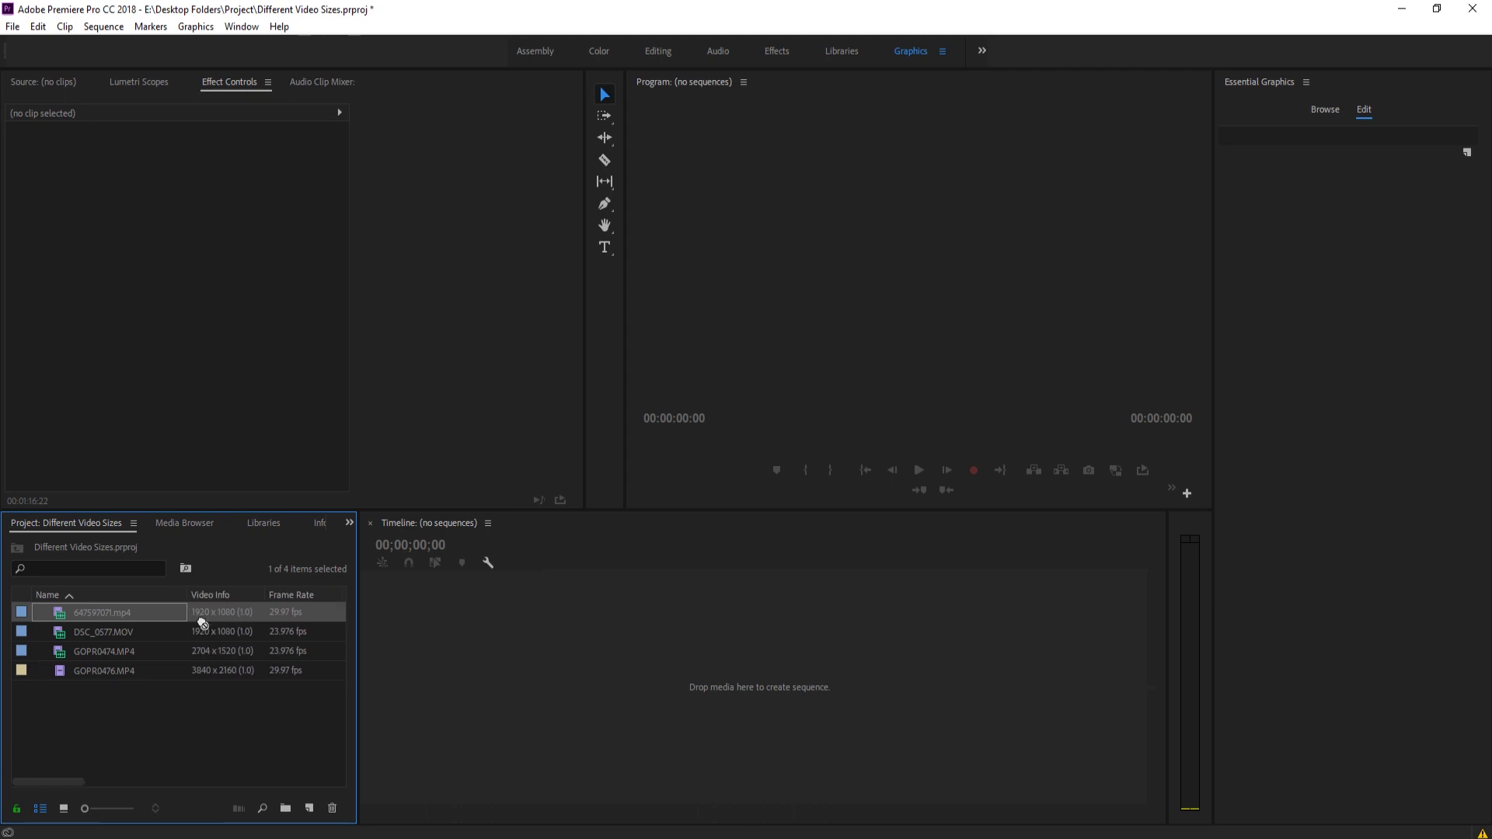
left_click_drag(200, 619, 505, 673)
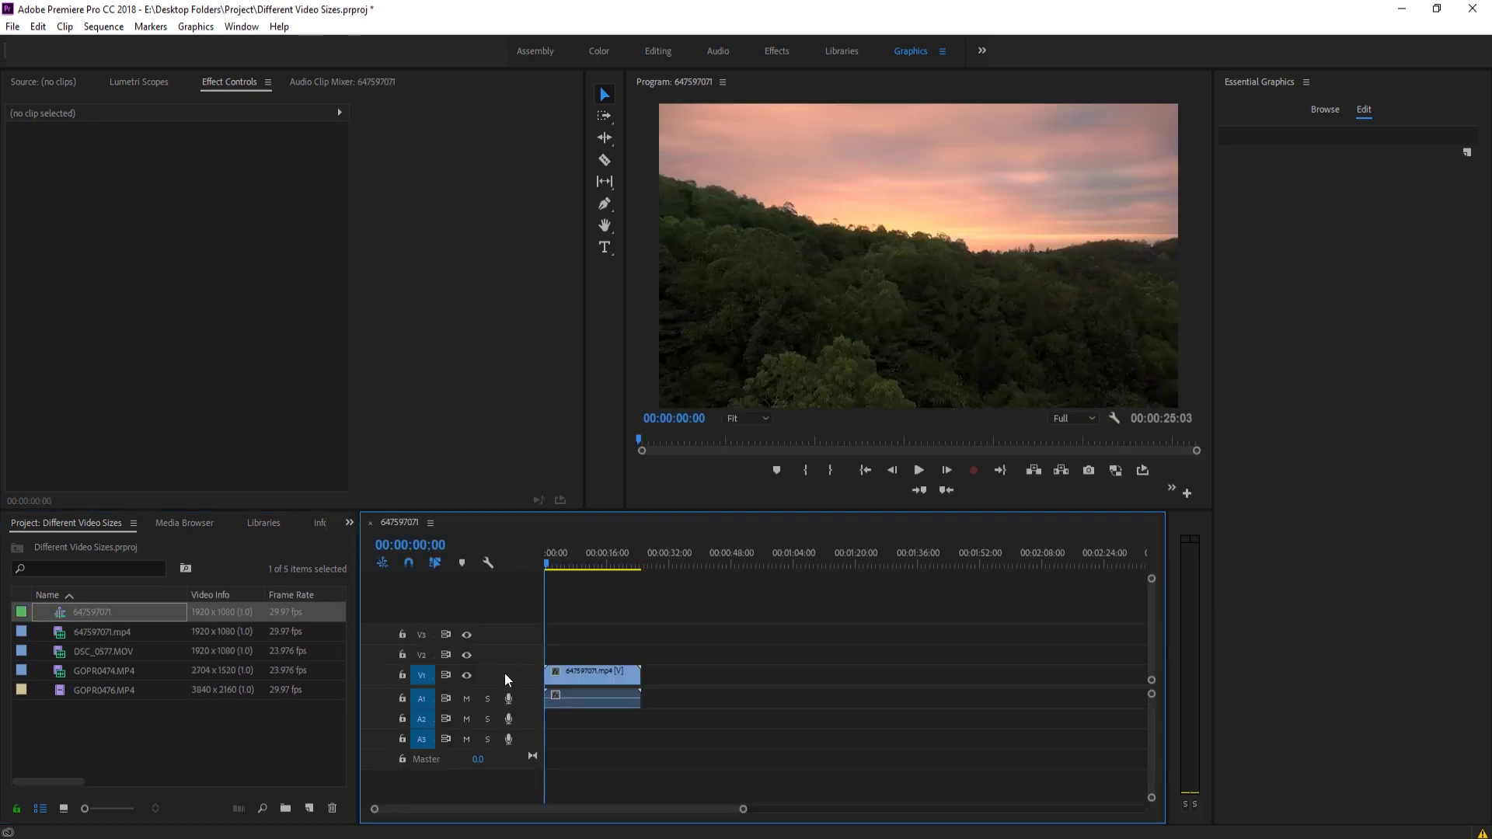
left_click(125, 651)
left_click(123, 678, "shift")
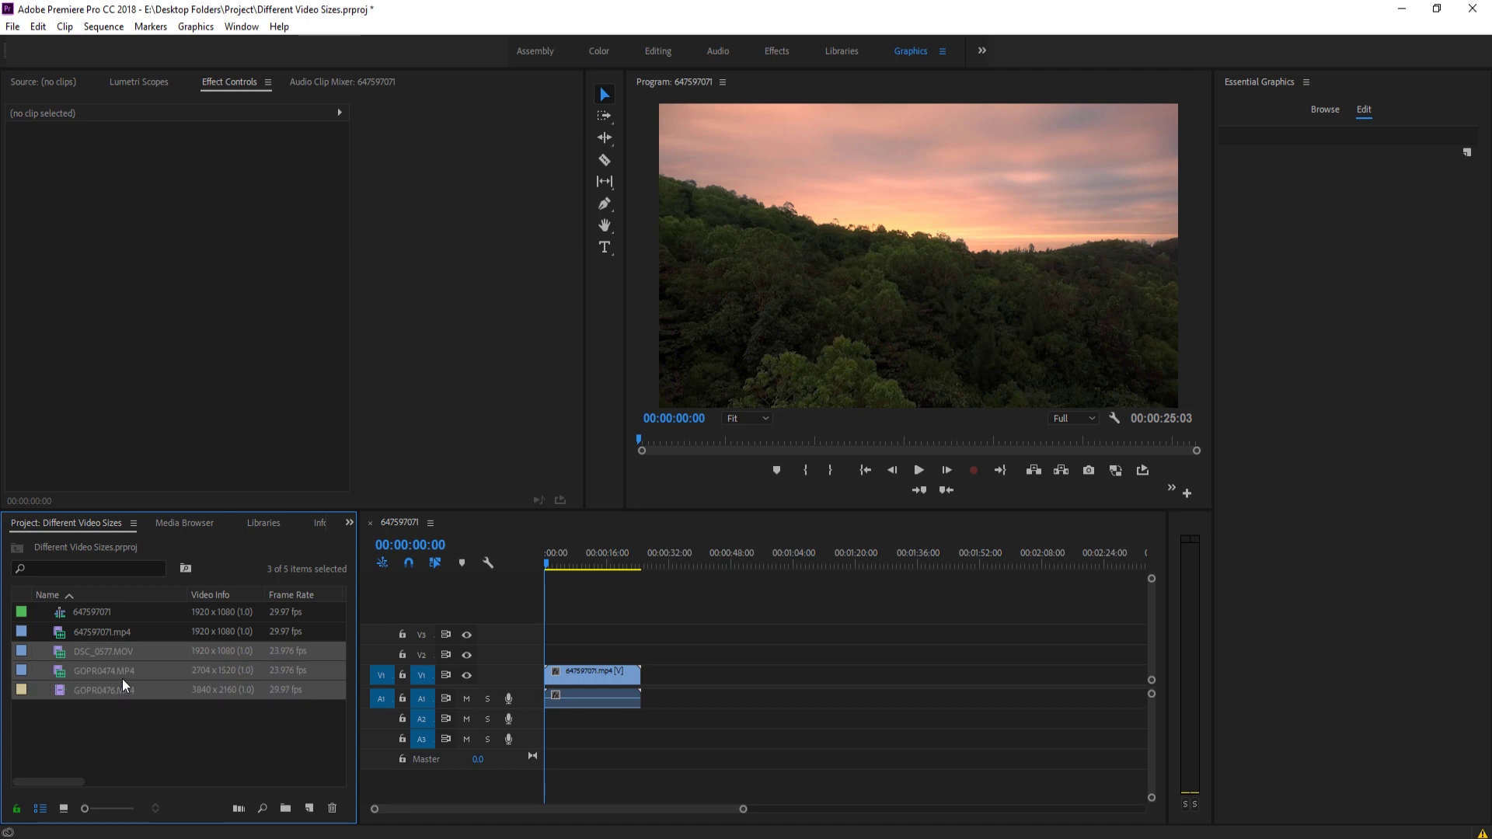
left_click_drag(122, 678, 645, 649)
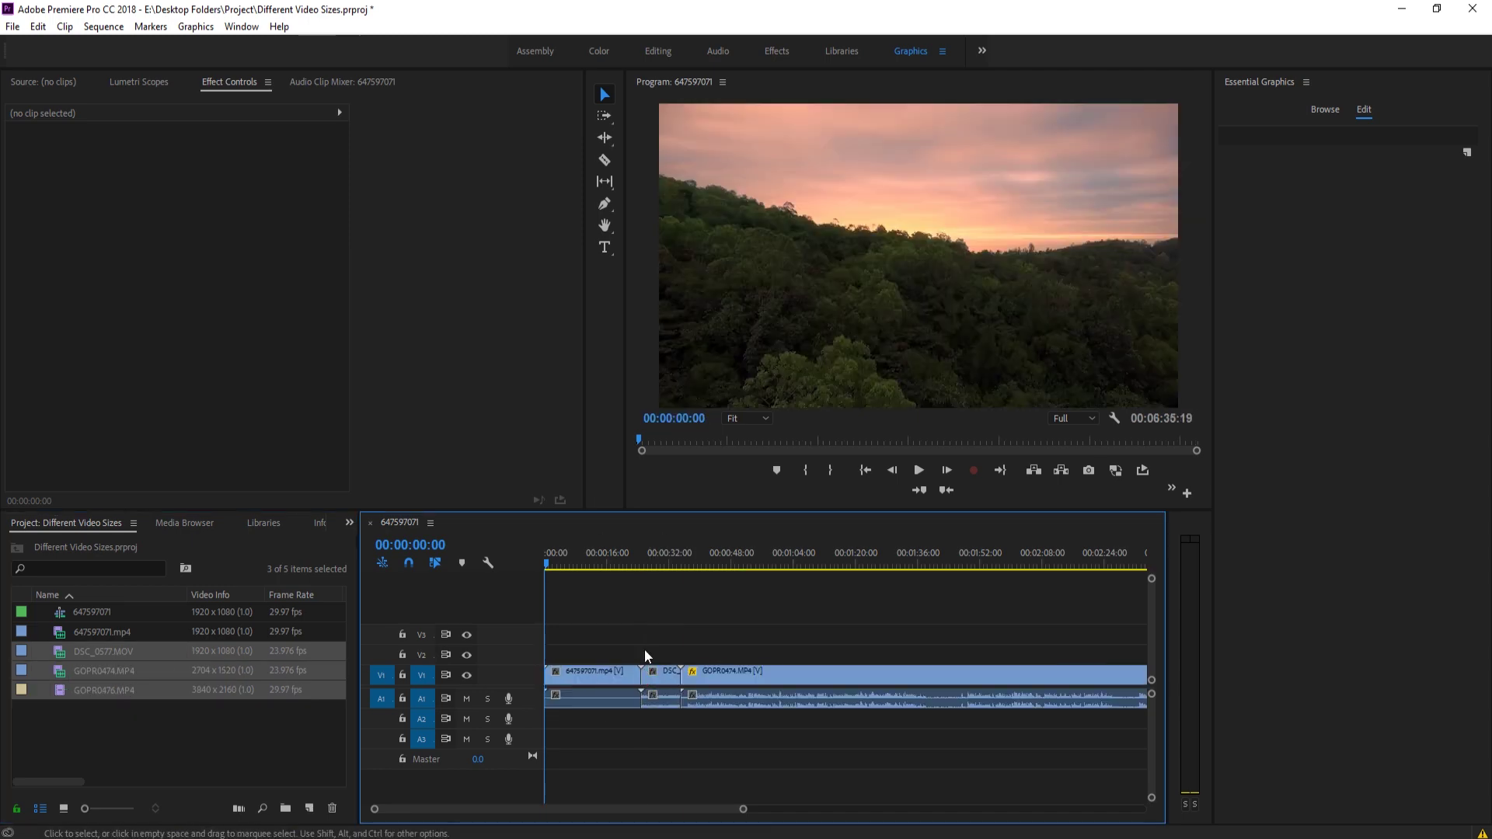
left_click_drag(635, 558, 727, 556)
left_click(763, 675)
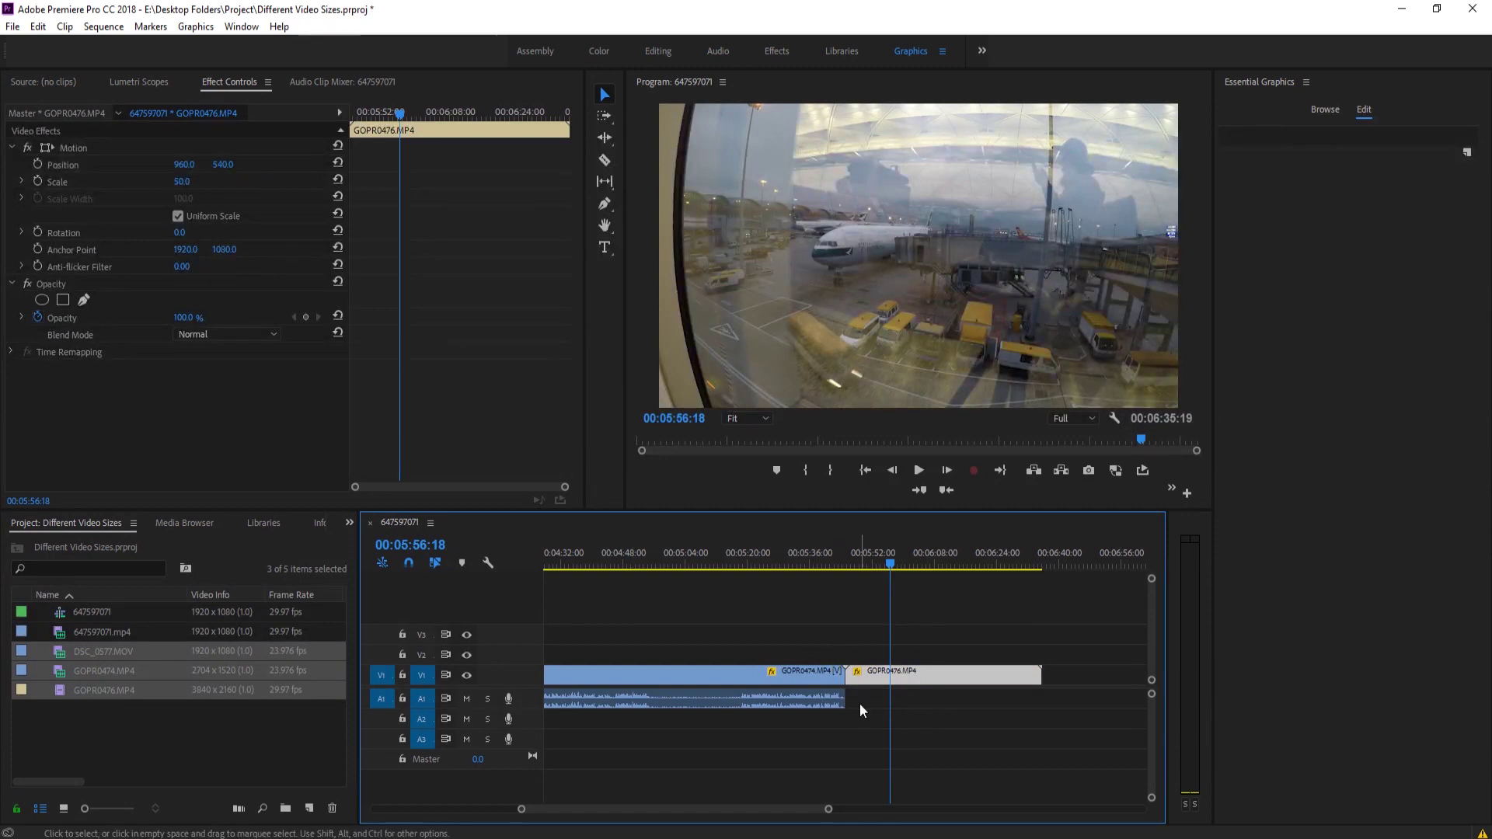
- Scroll the timeline back to the start of the GOPR0476 clip to check its framing
scroll(860, 704, "up", 2)
scroll(866, 722, "up", 10)
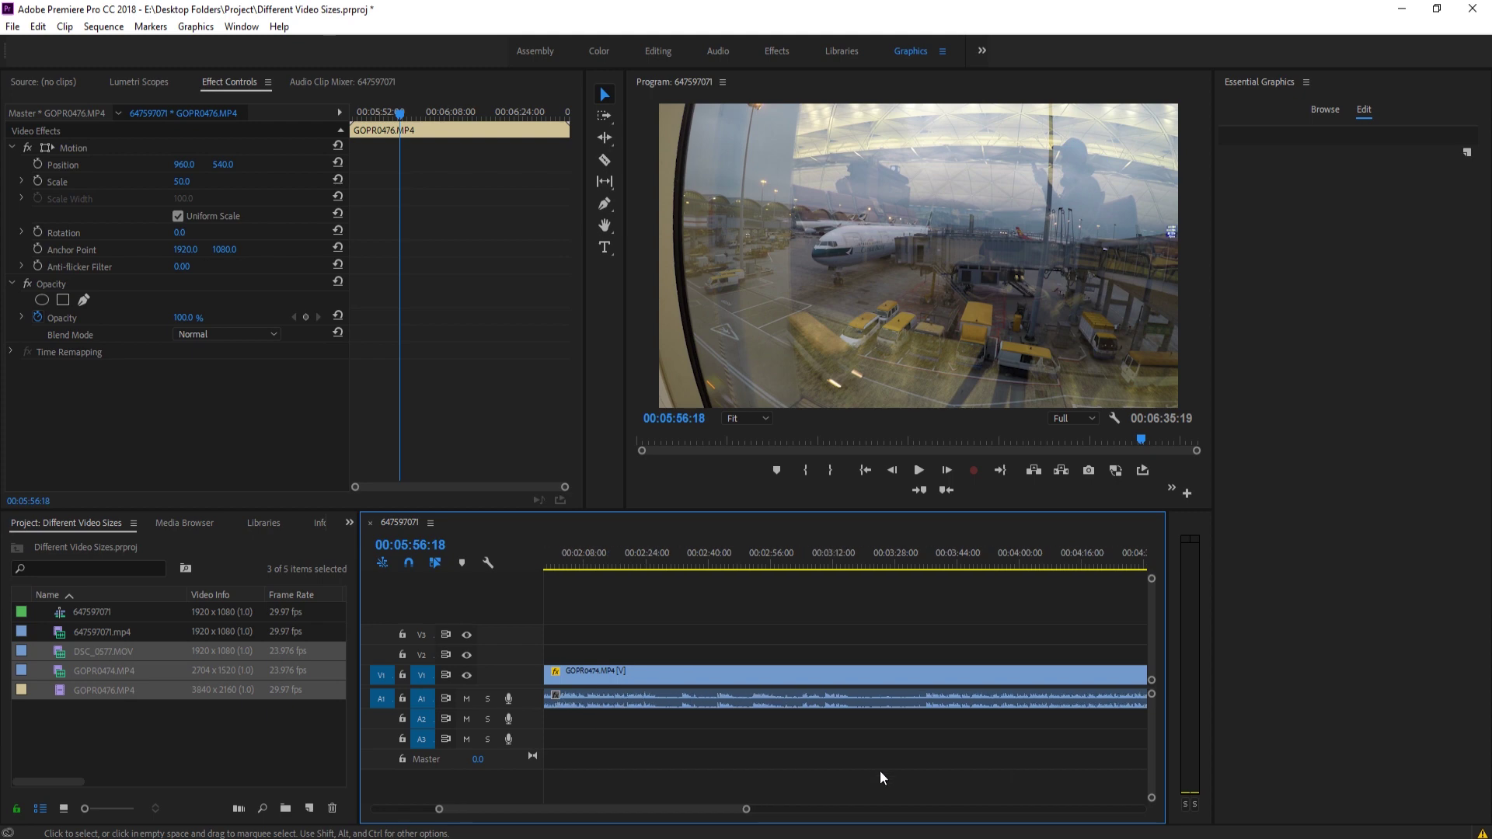
scroll(873, 801, "up", 5)
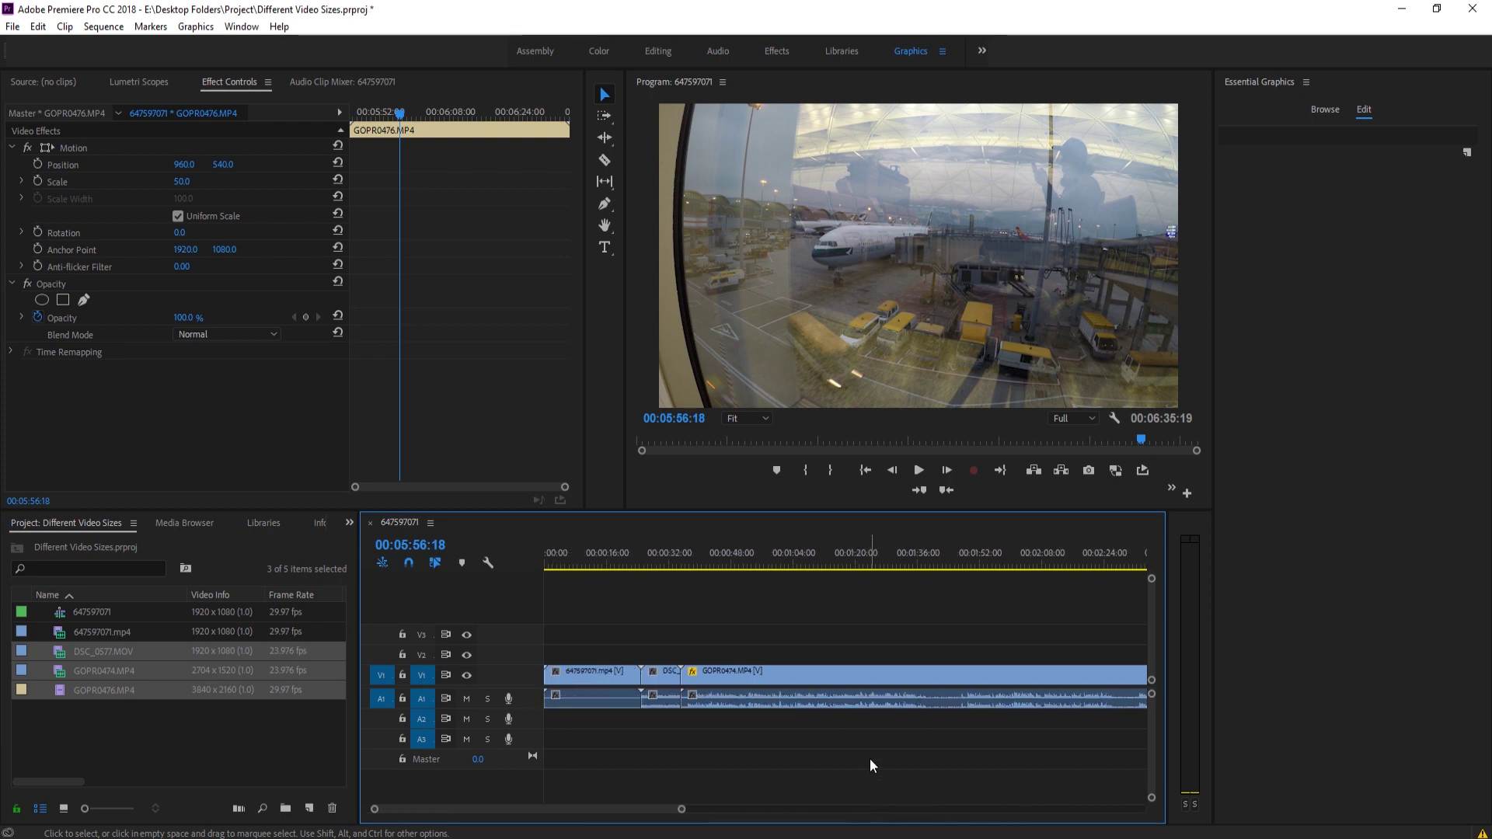
key("ctrl+m")
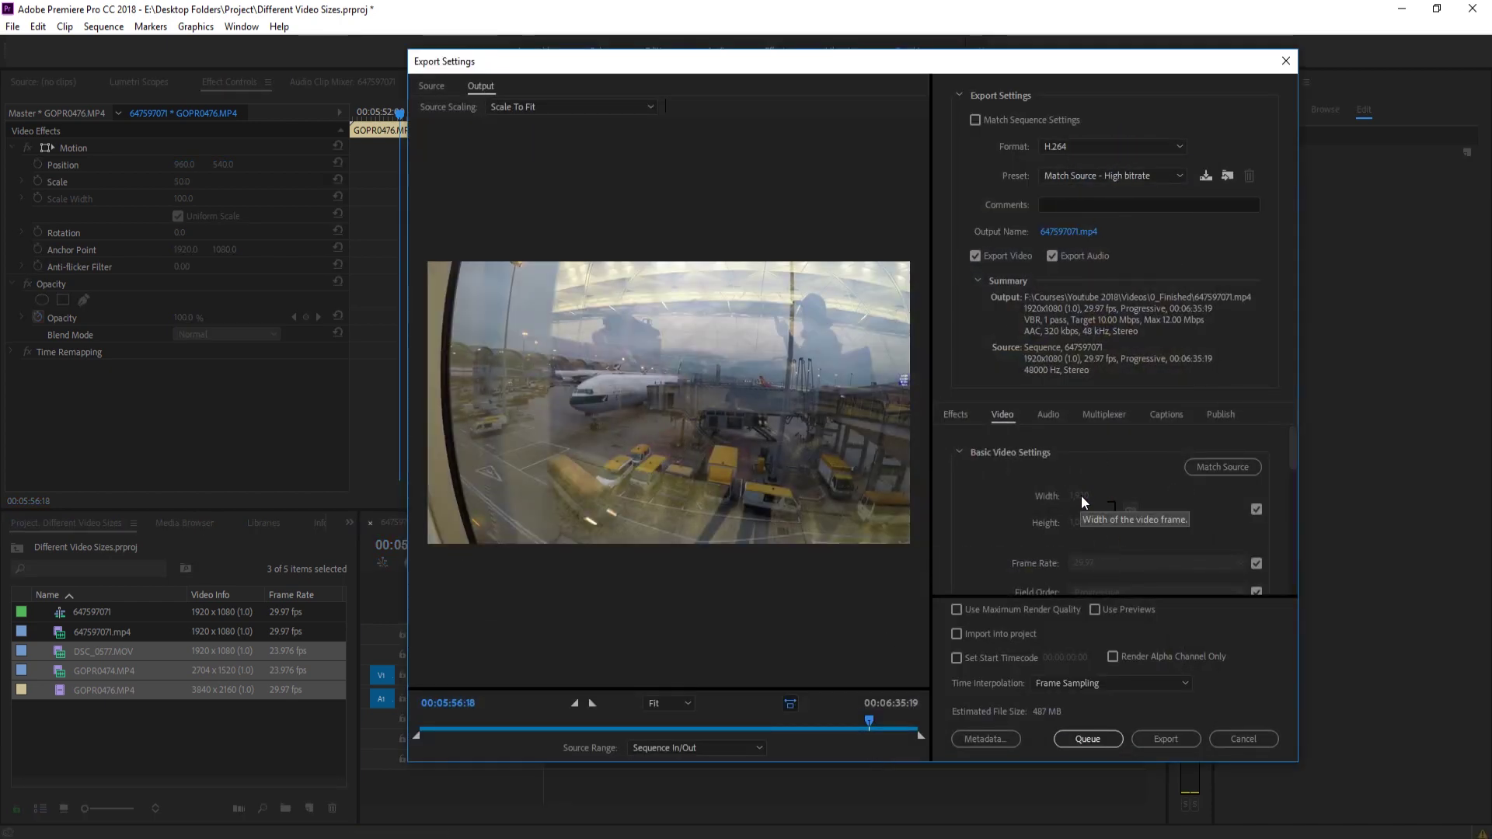
left_click(1247, 739)
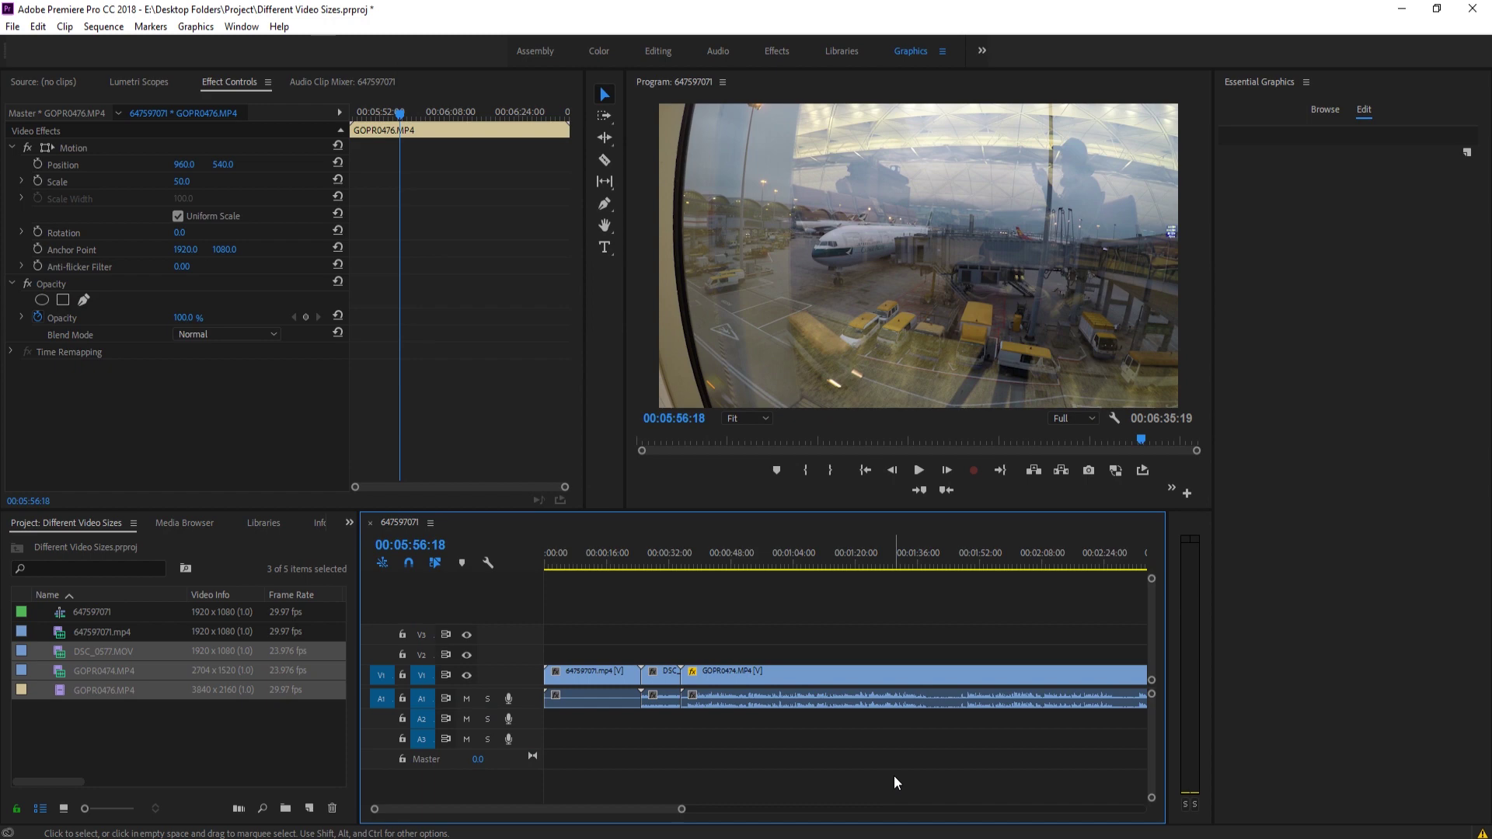
- Save the project and select the 647597071 sequence
key("ctrl+s")
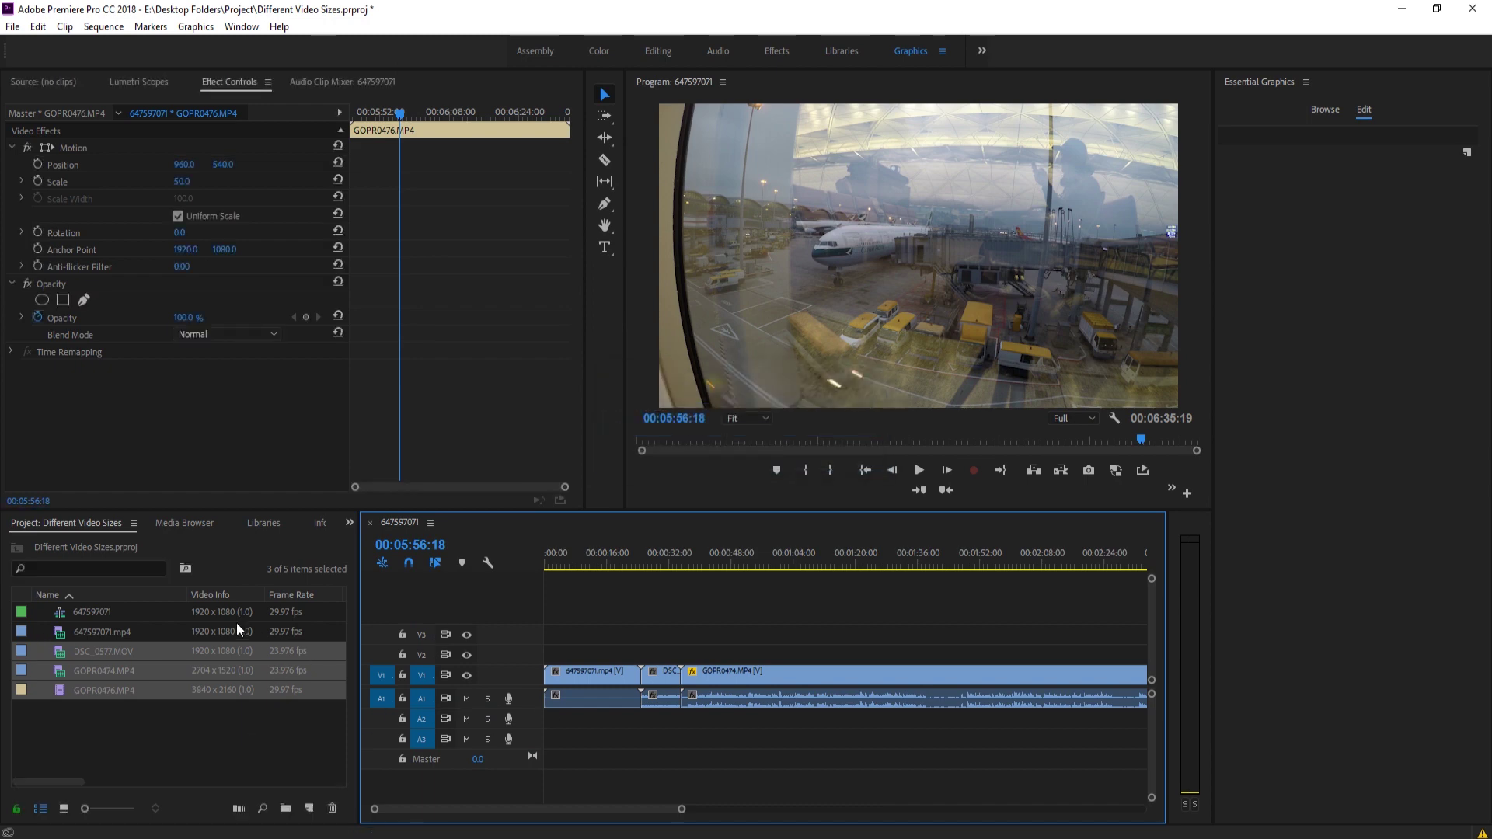
mouse_move(237, 622)
left_click(224, 619)
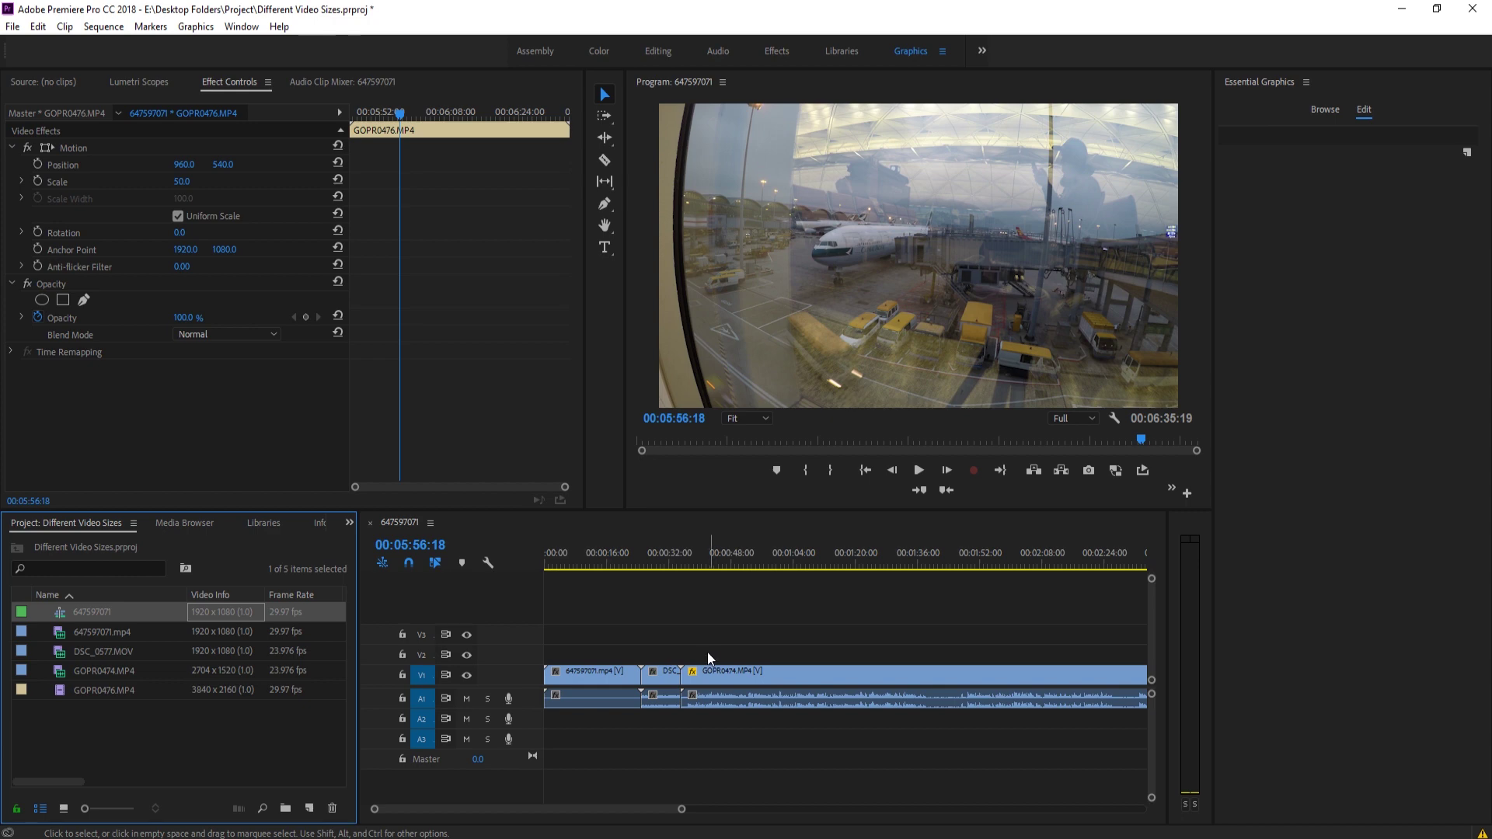
- At 00:00:38:17, raise the GOPR0474.MP4 clip's Scale from 71 to 73
left_click(697, 553)
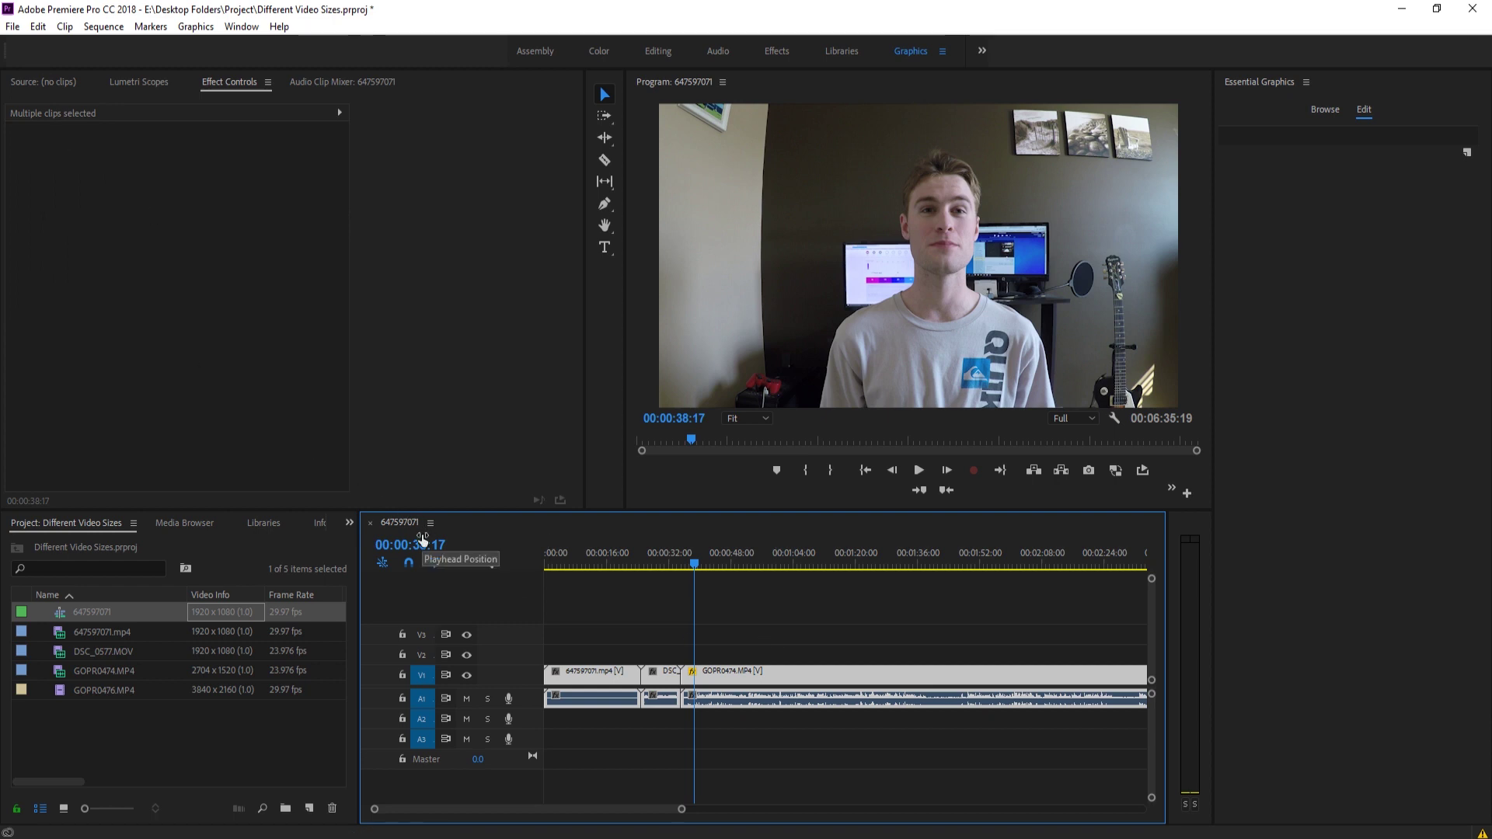
left_click(827, 673)
left_click_drag(188, 178, 190, 178)
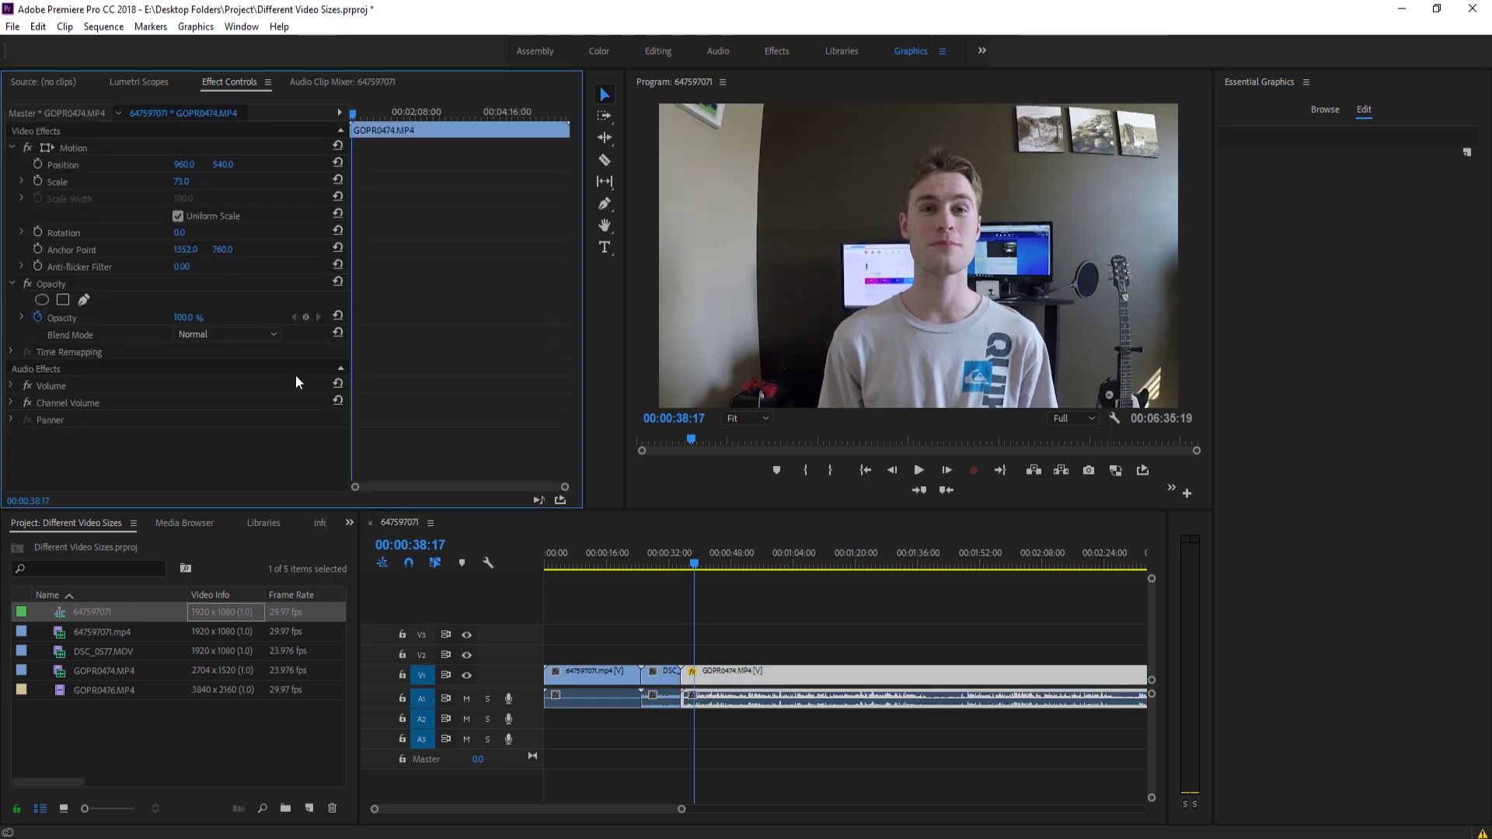